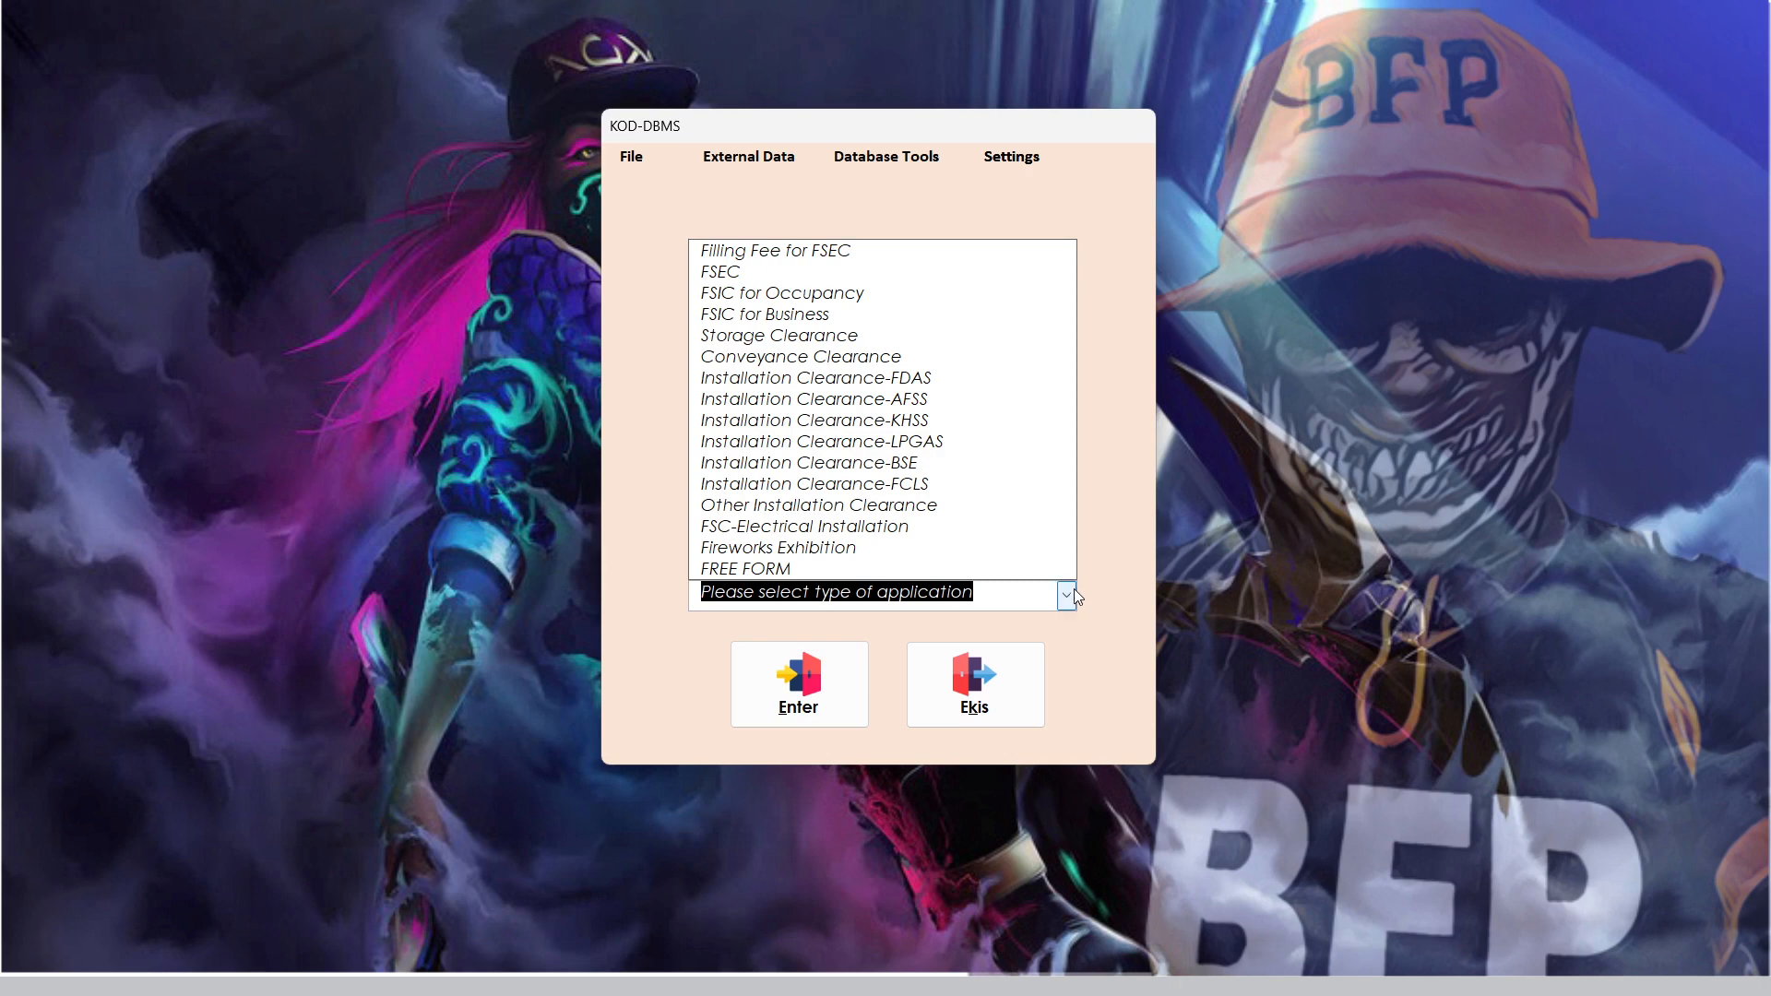
Choose FSEC as the type of application and enter its form
click(1074, 591)
drag(984, 125, 1002, 65)
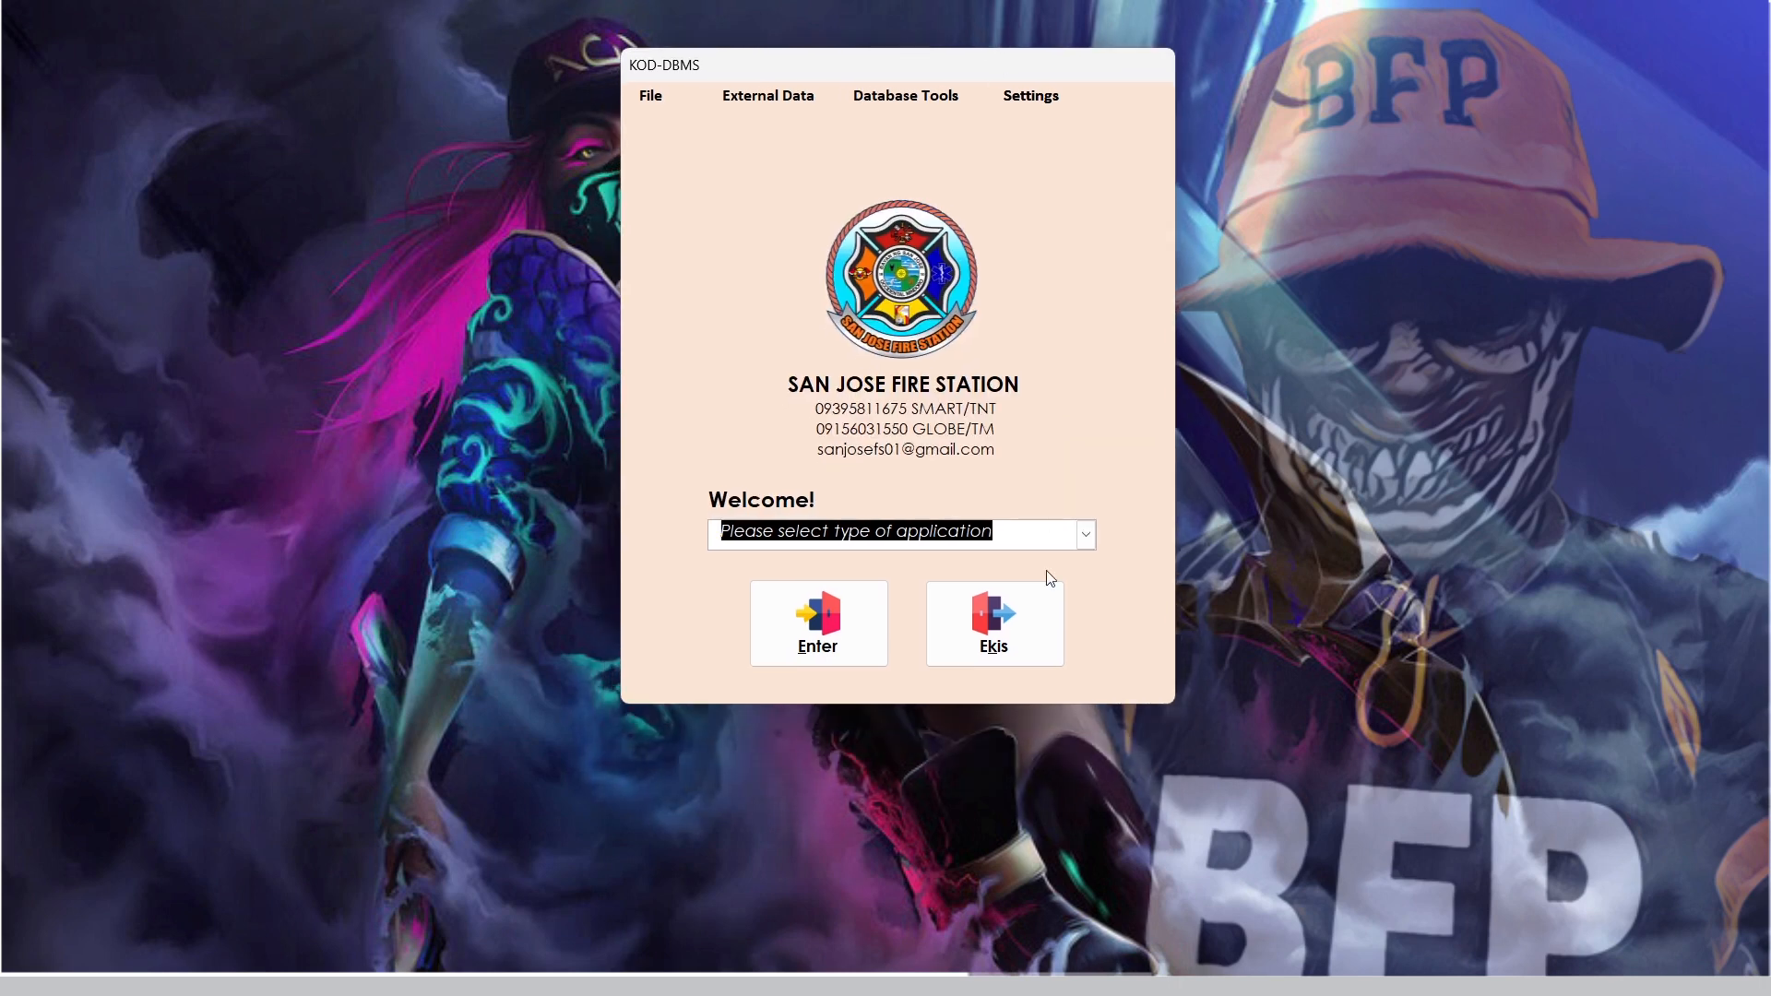
click(1086, 537)
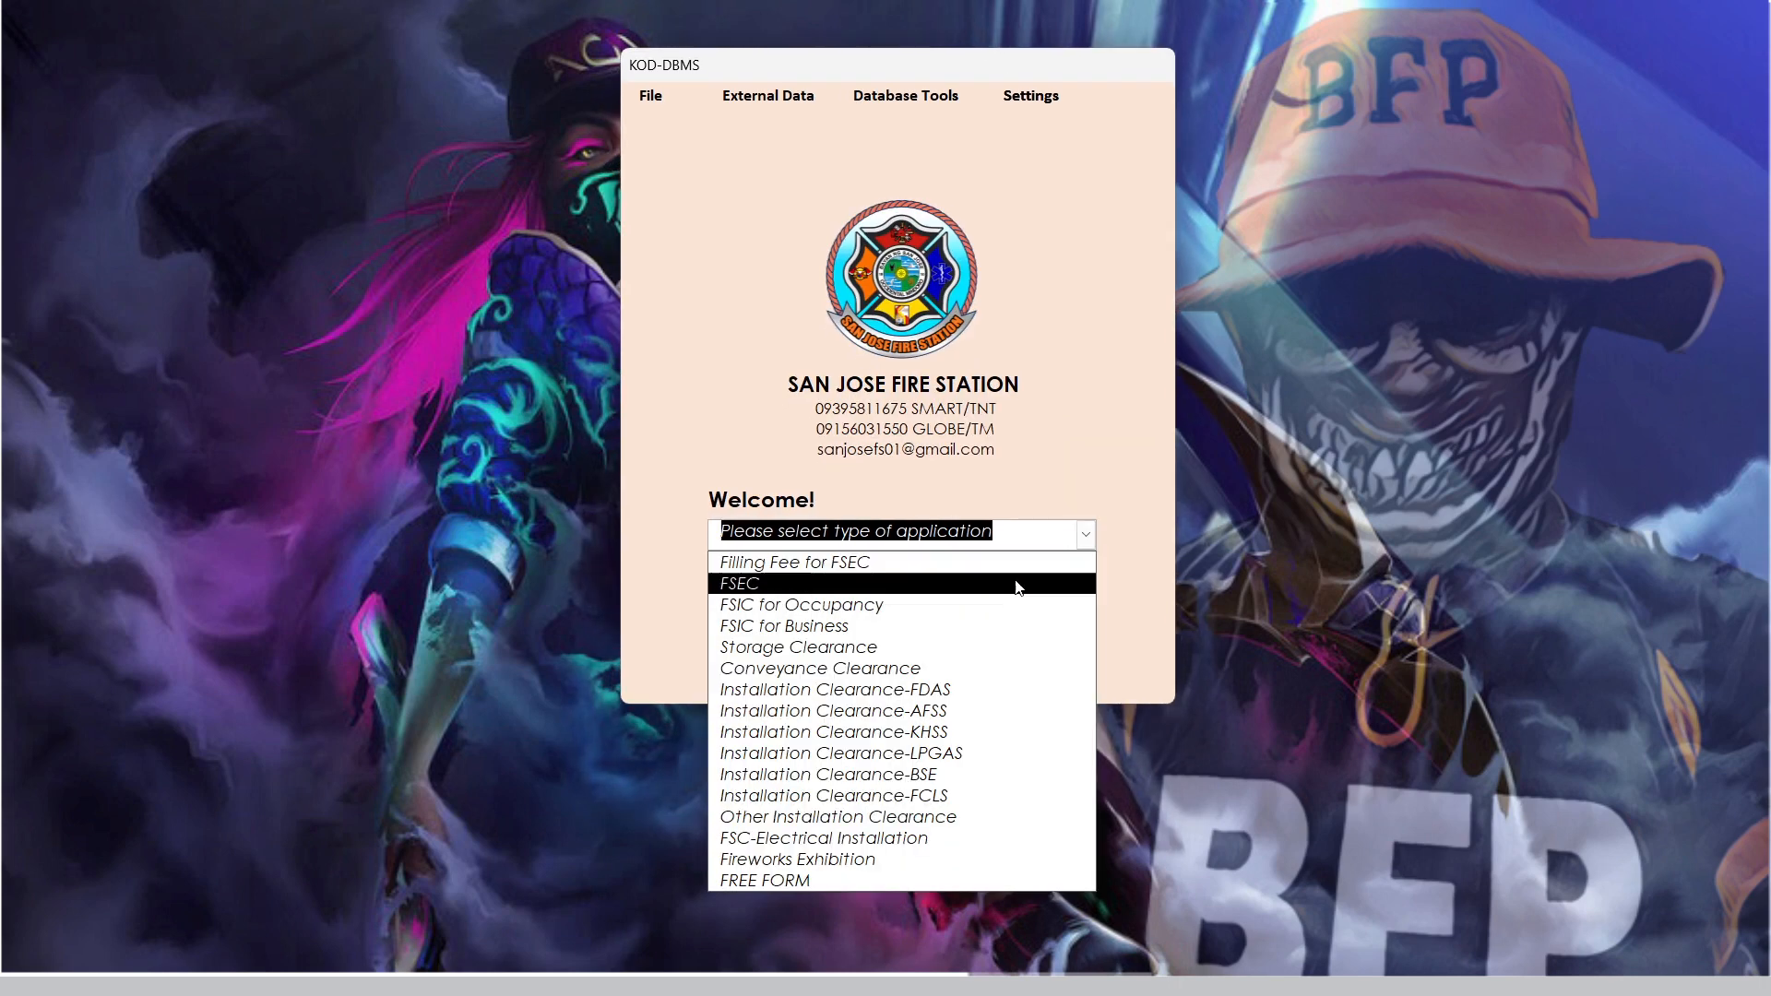
click(957, 585)
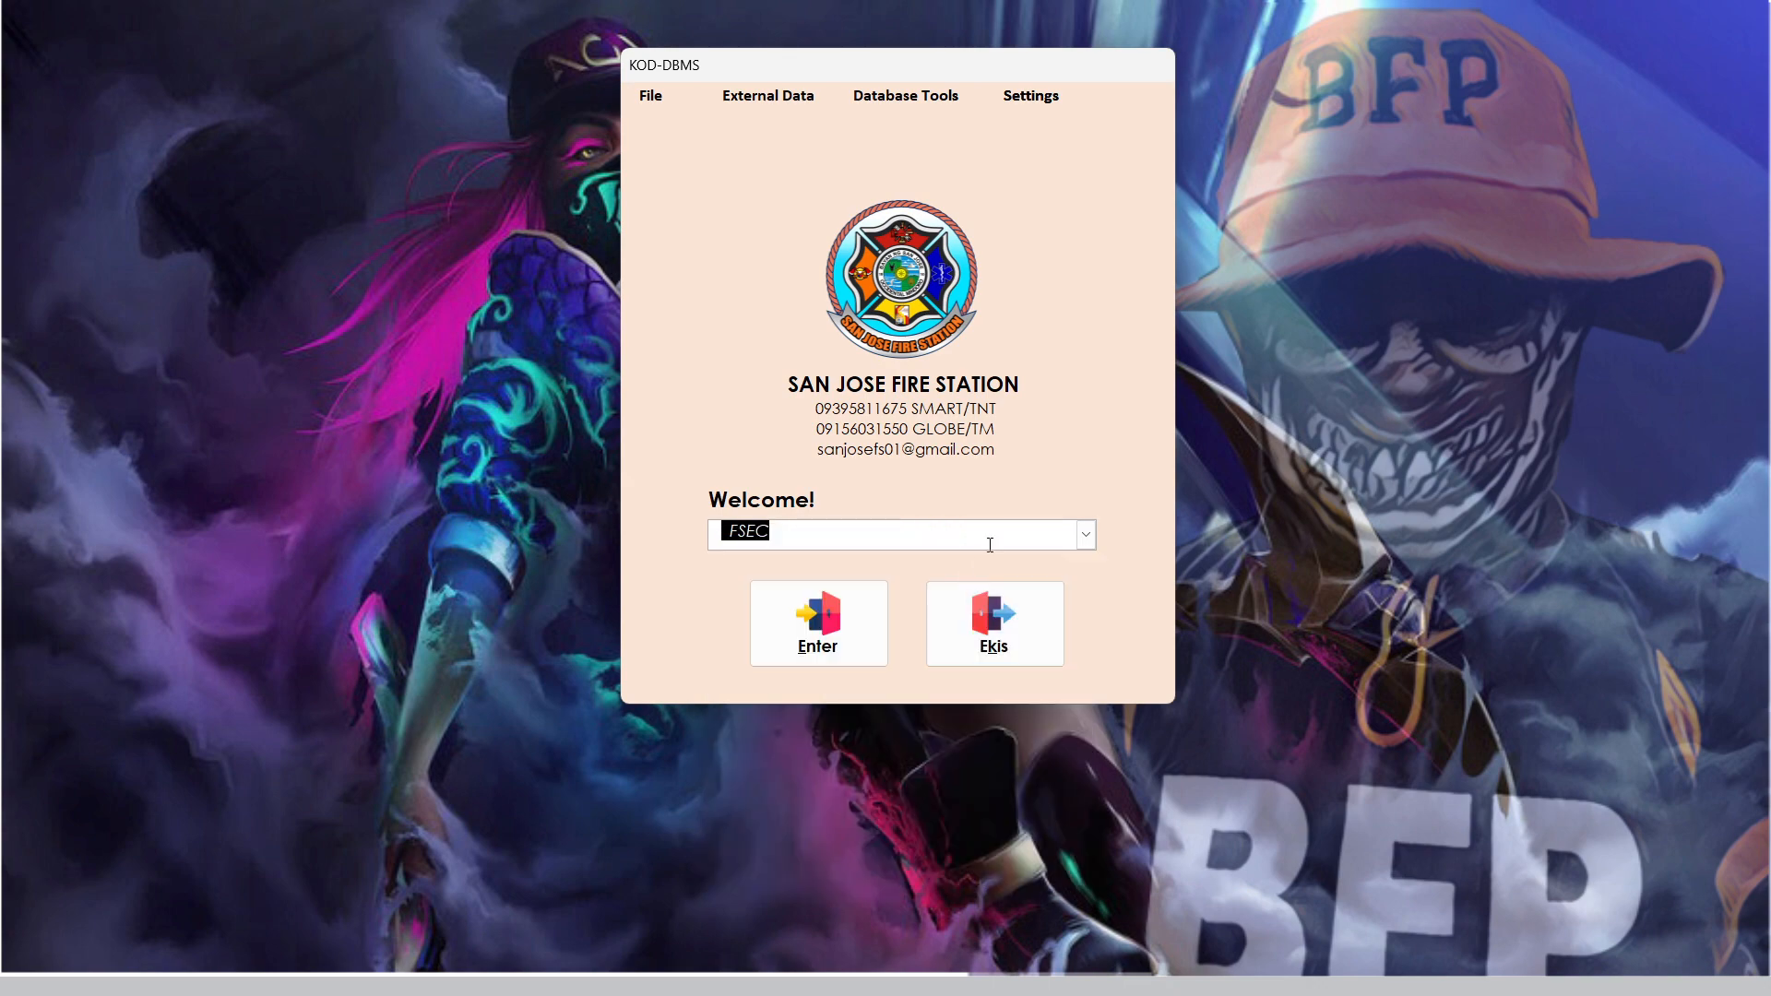
click(827, 616)
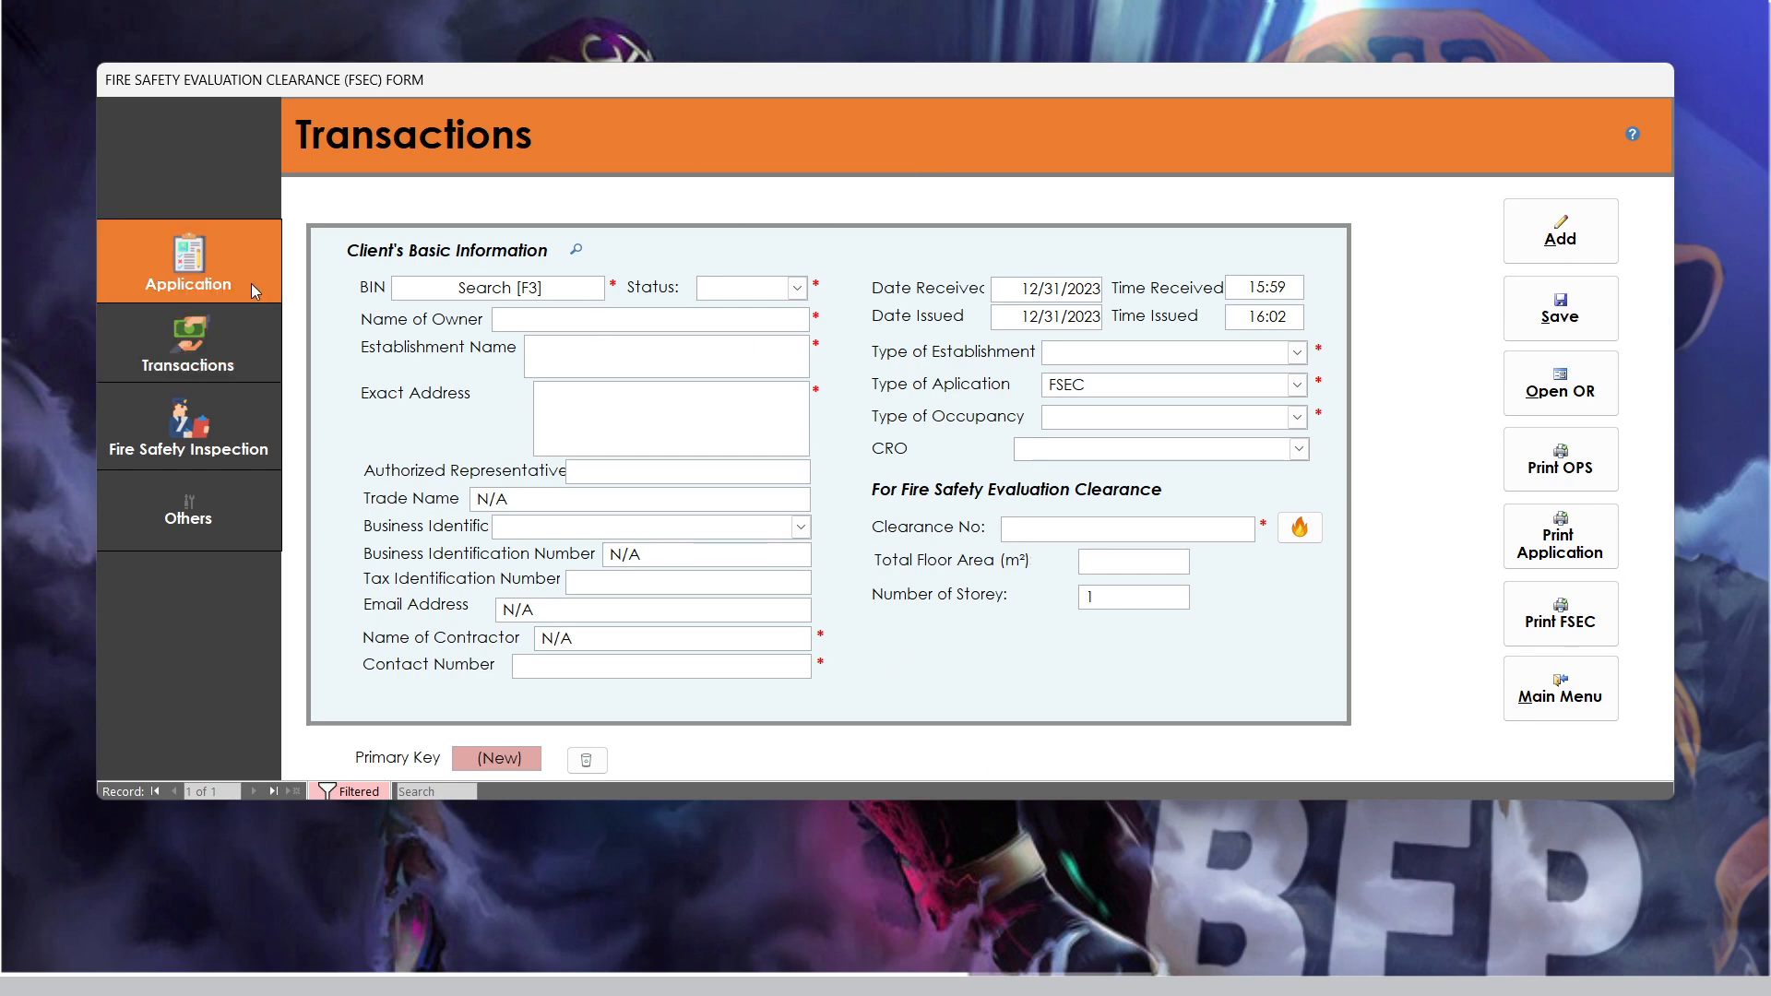
Look through the form's Transactions, Fire Safety Inspection and Application pages, ending on the application form
click(242, 336)
click(221, 416)
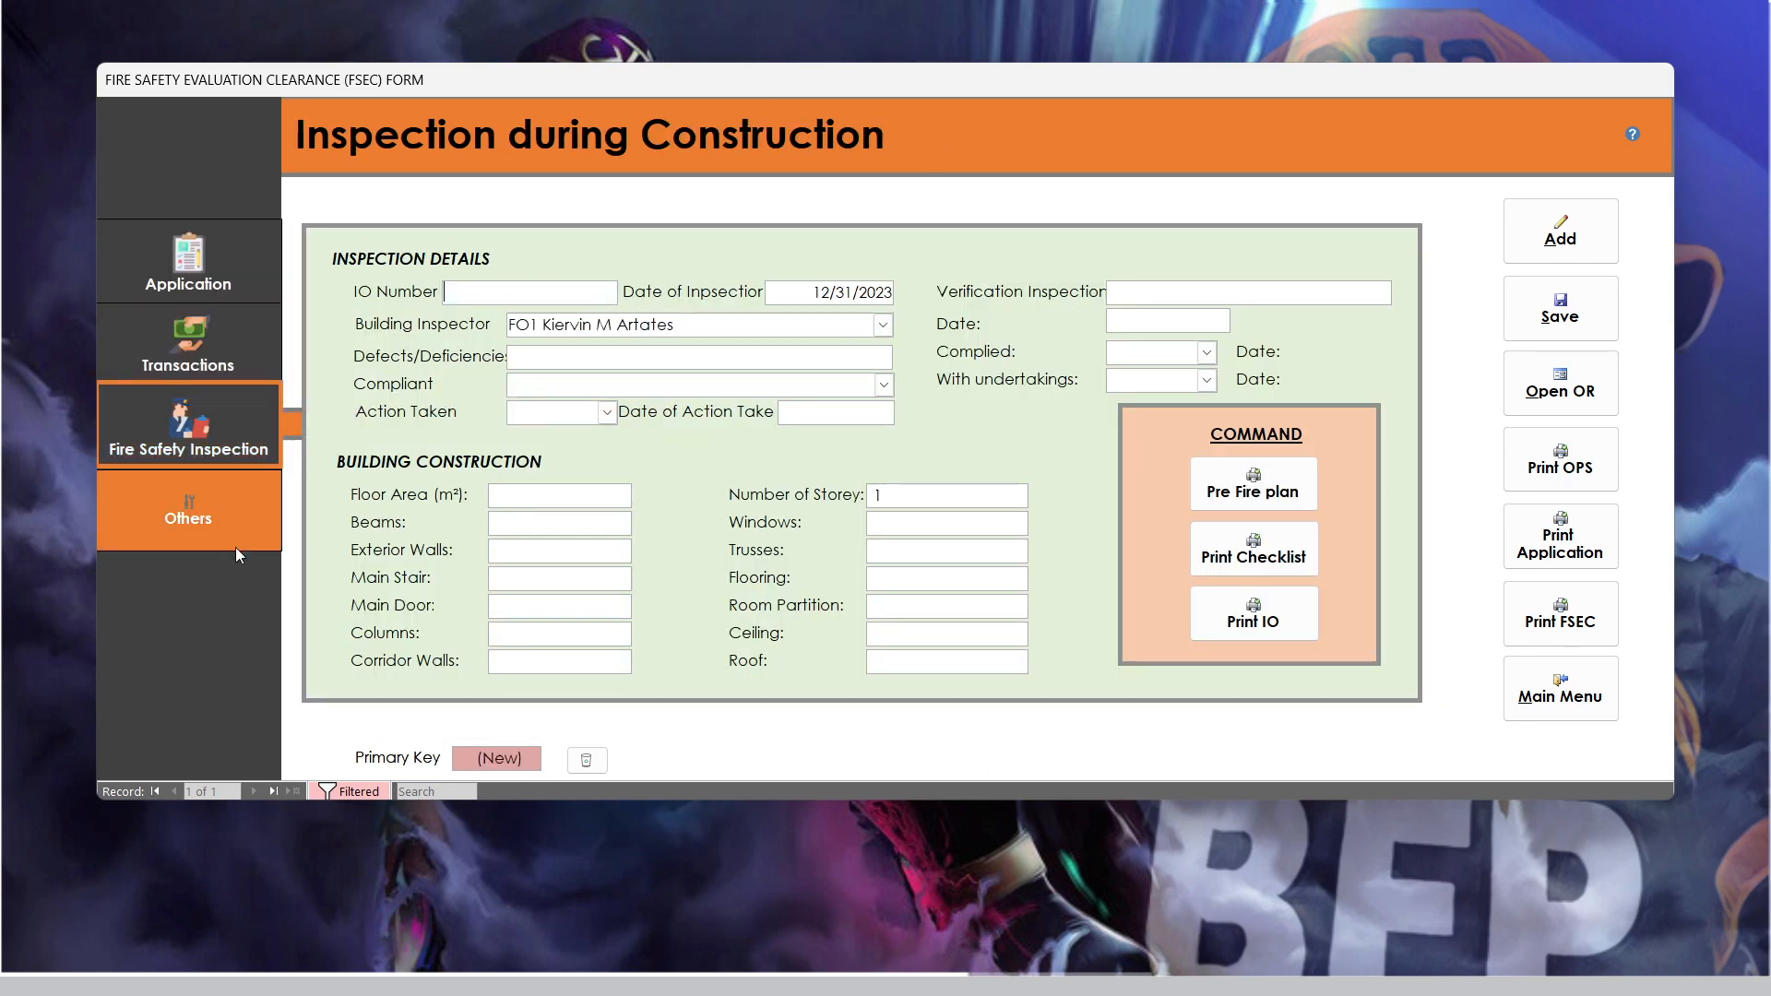
click(223, 273)
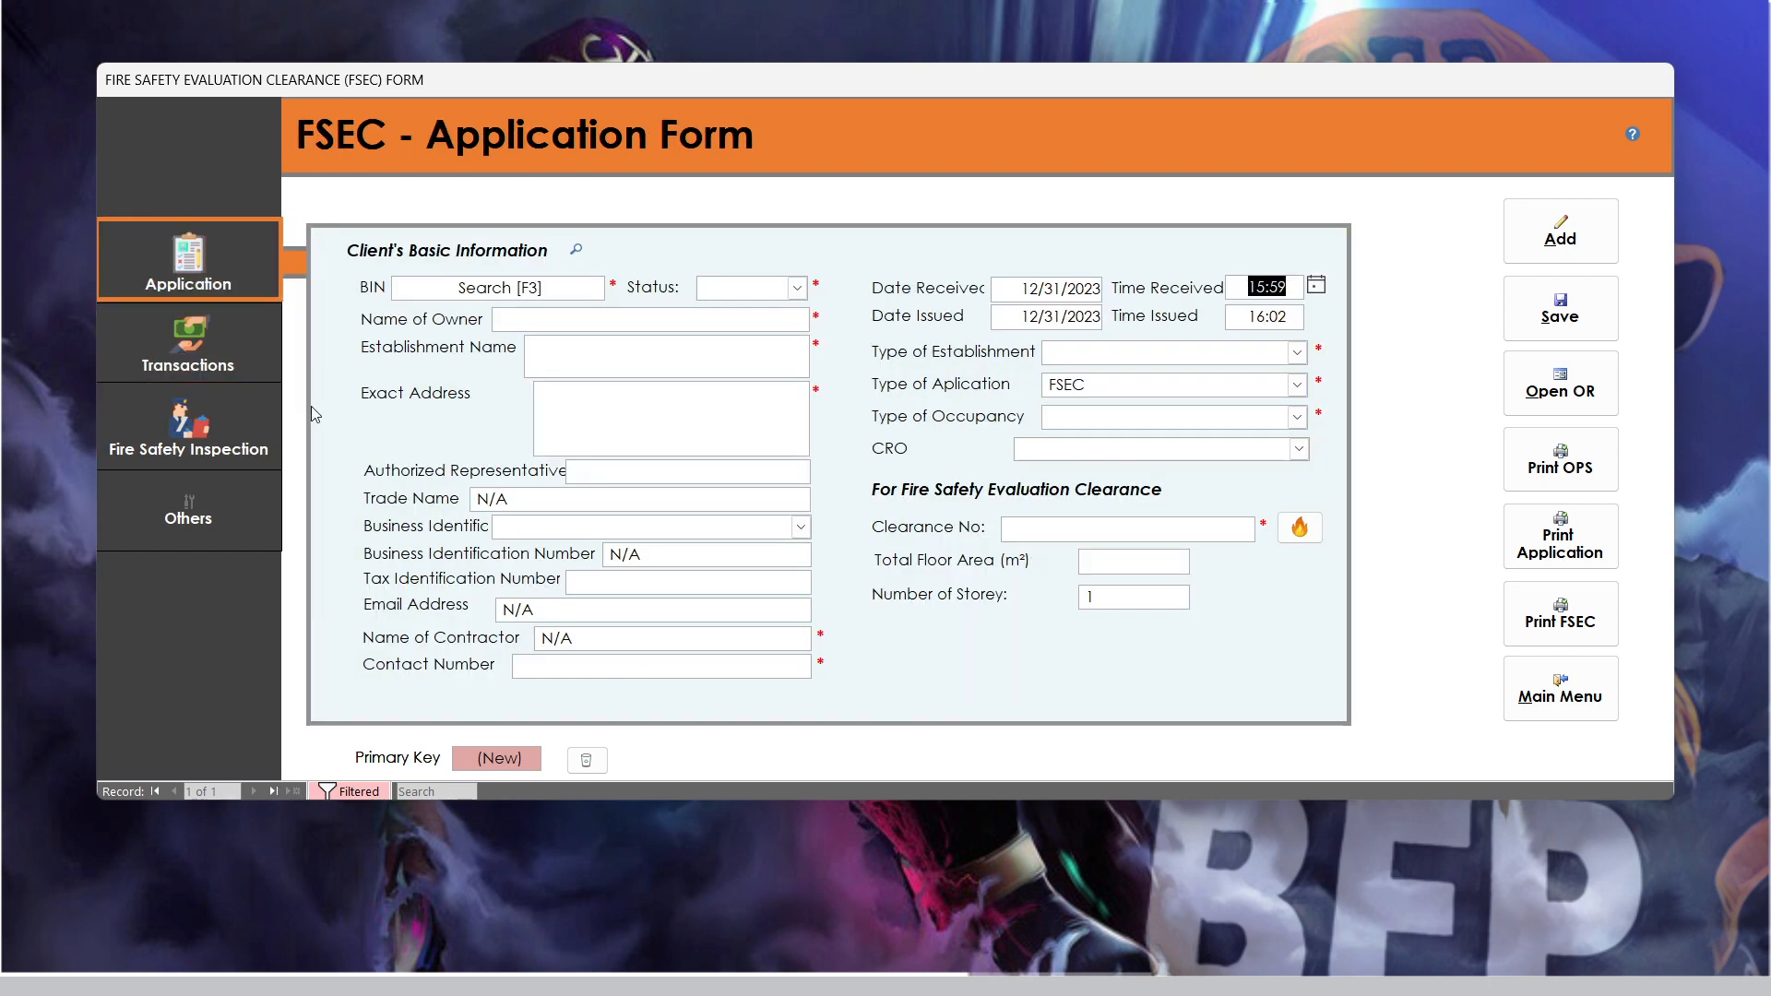
click(227, 444)
click(224, 274)
click(229, 275)
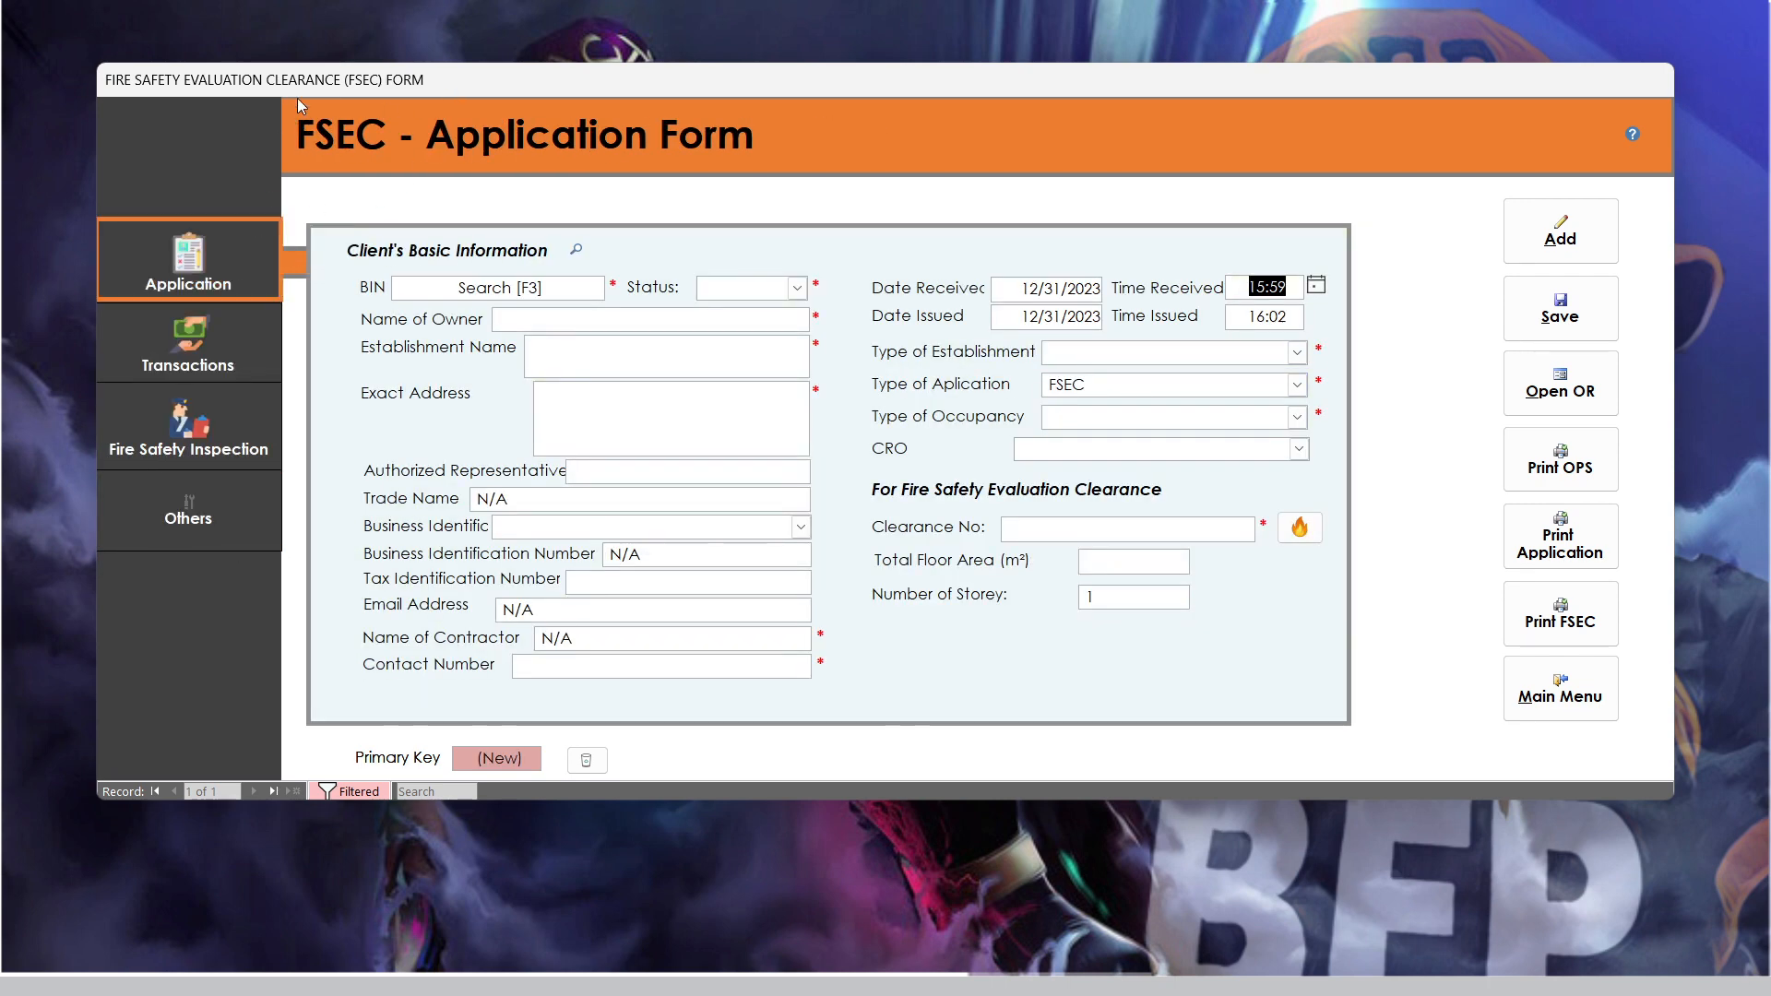
click(210, 268)
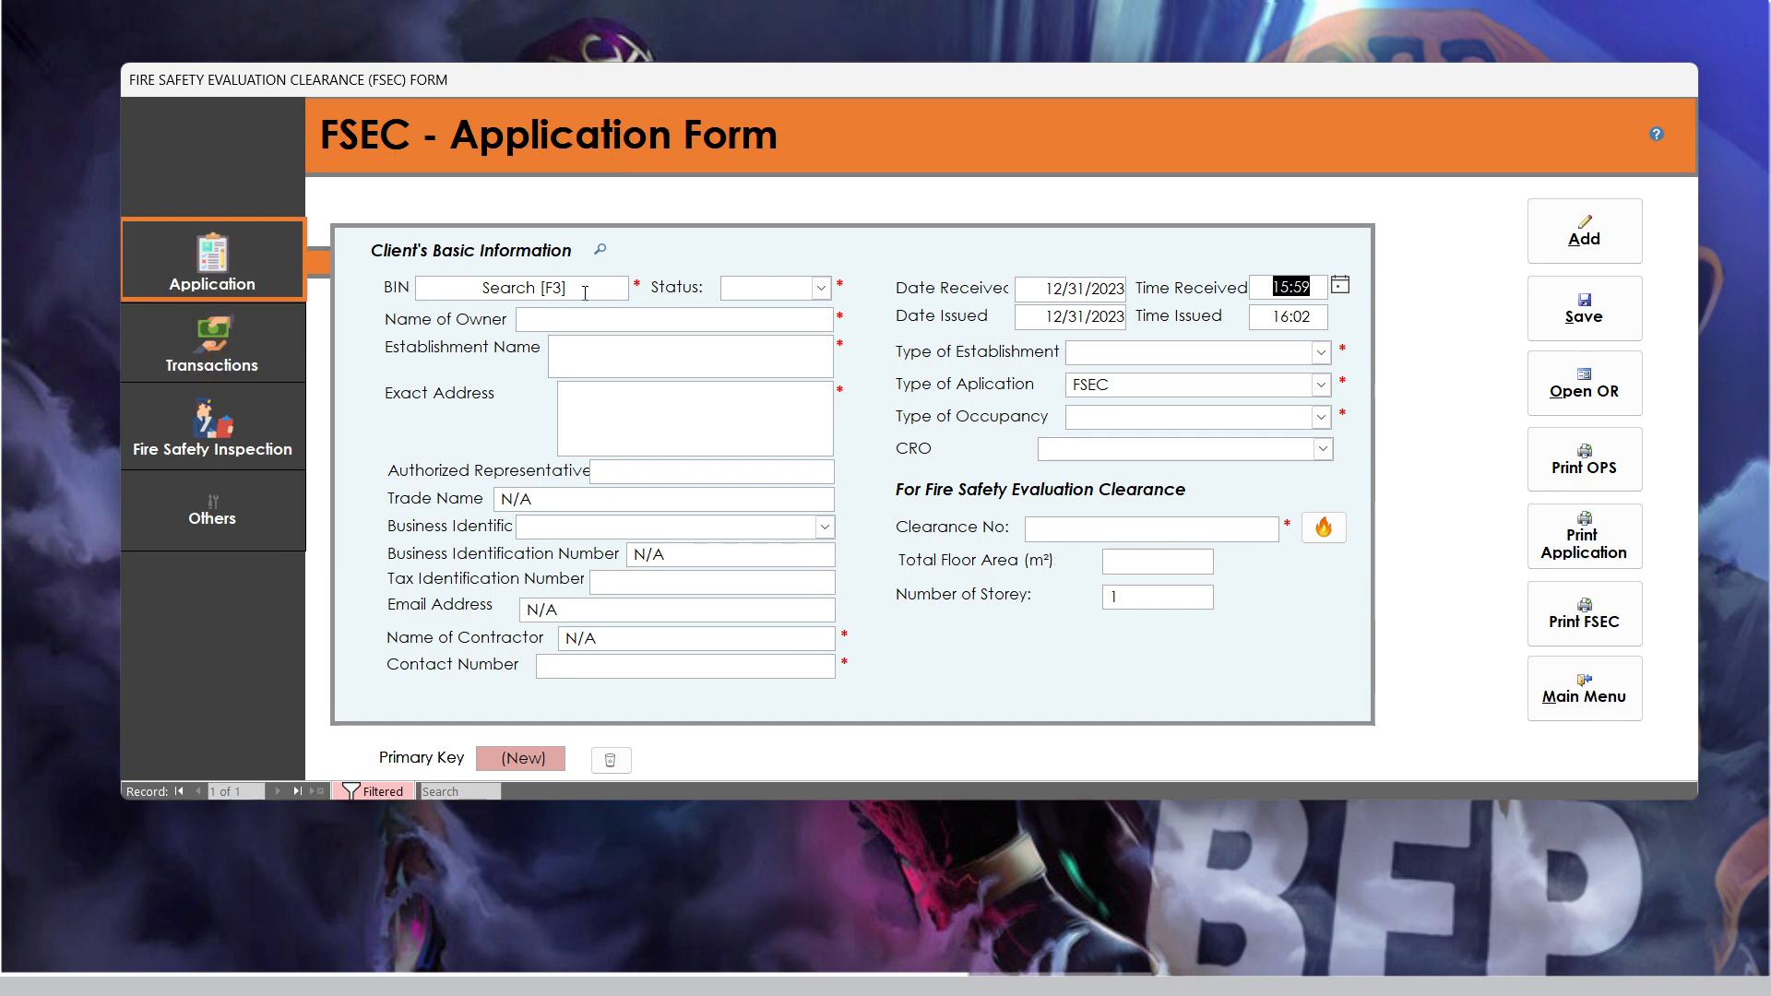
Look up the existing client from the BIN field and issue an FSEC from the Filling for FSEC record of the 11-storey commercial building
click(589, 289)
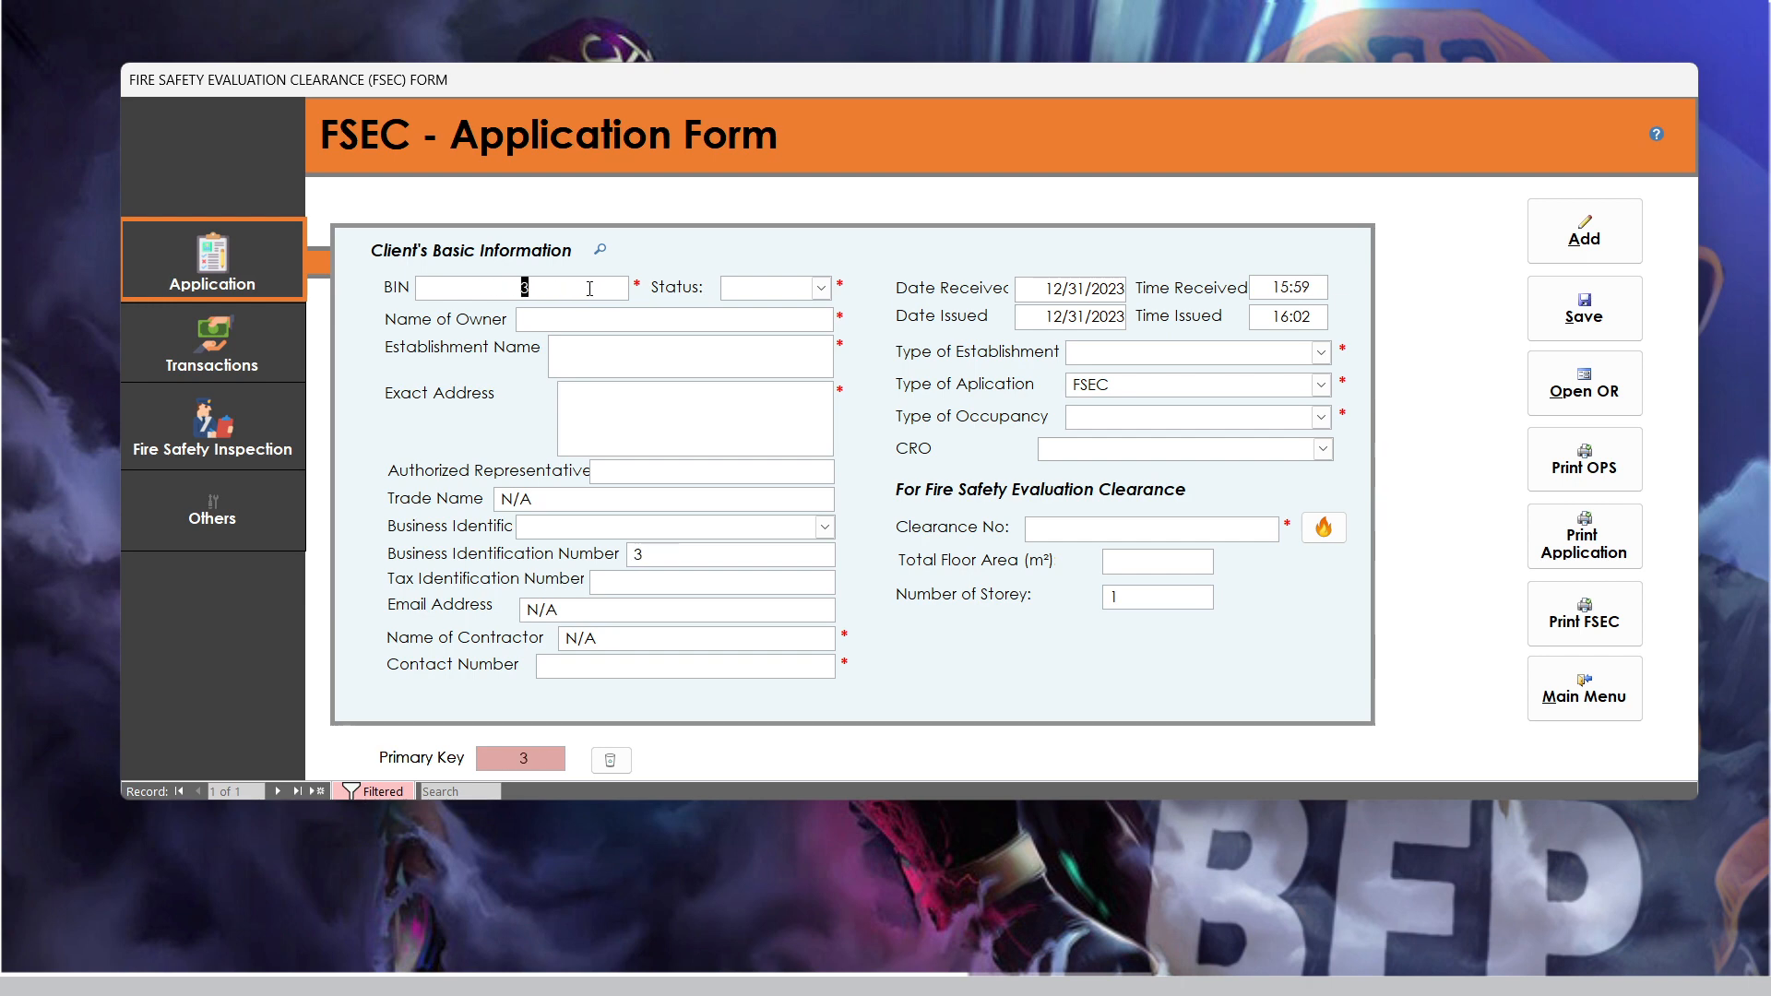
double_click(590, 288)
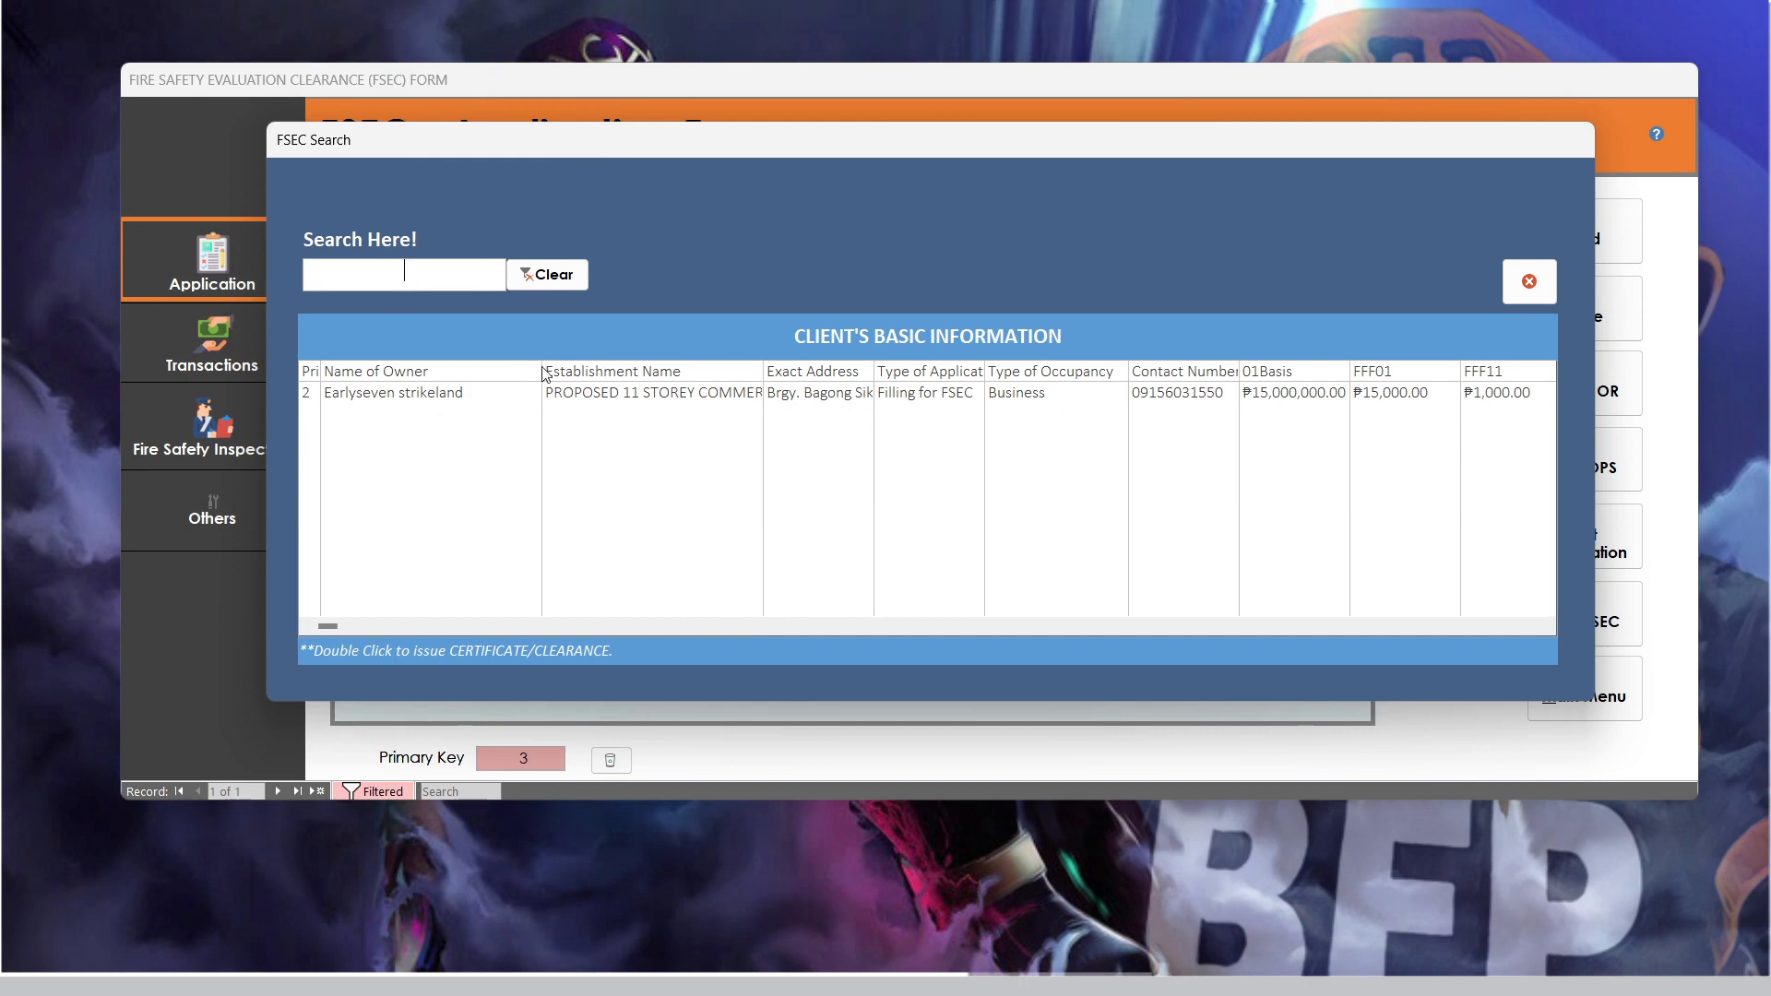
mouse_move(496, 145)
mouse_down()
mouse_move(422, 145)
mouse_move(490, 141)
mouse_up()
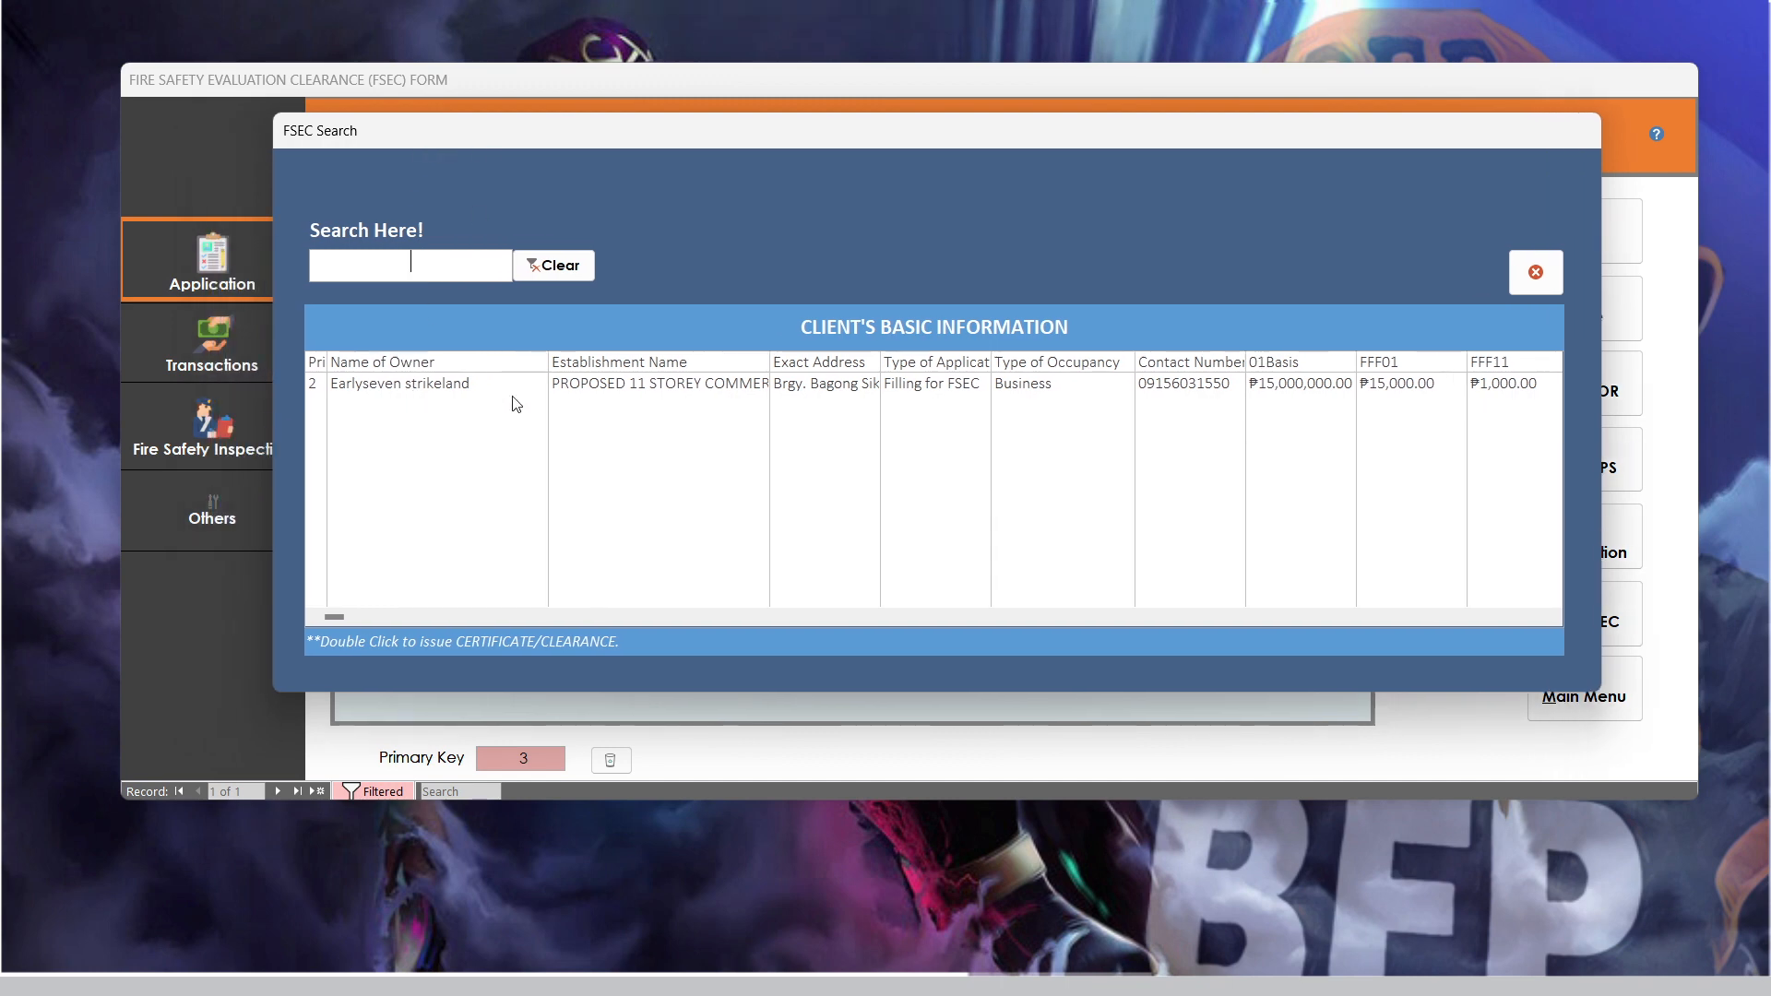
click(666, 391)
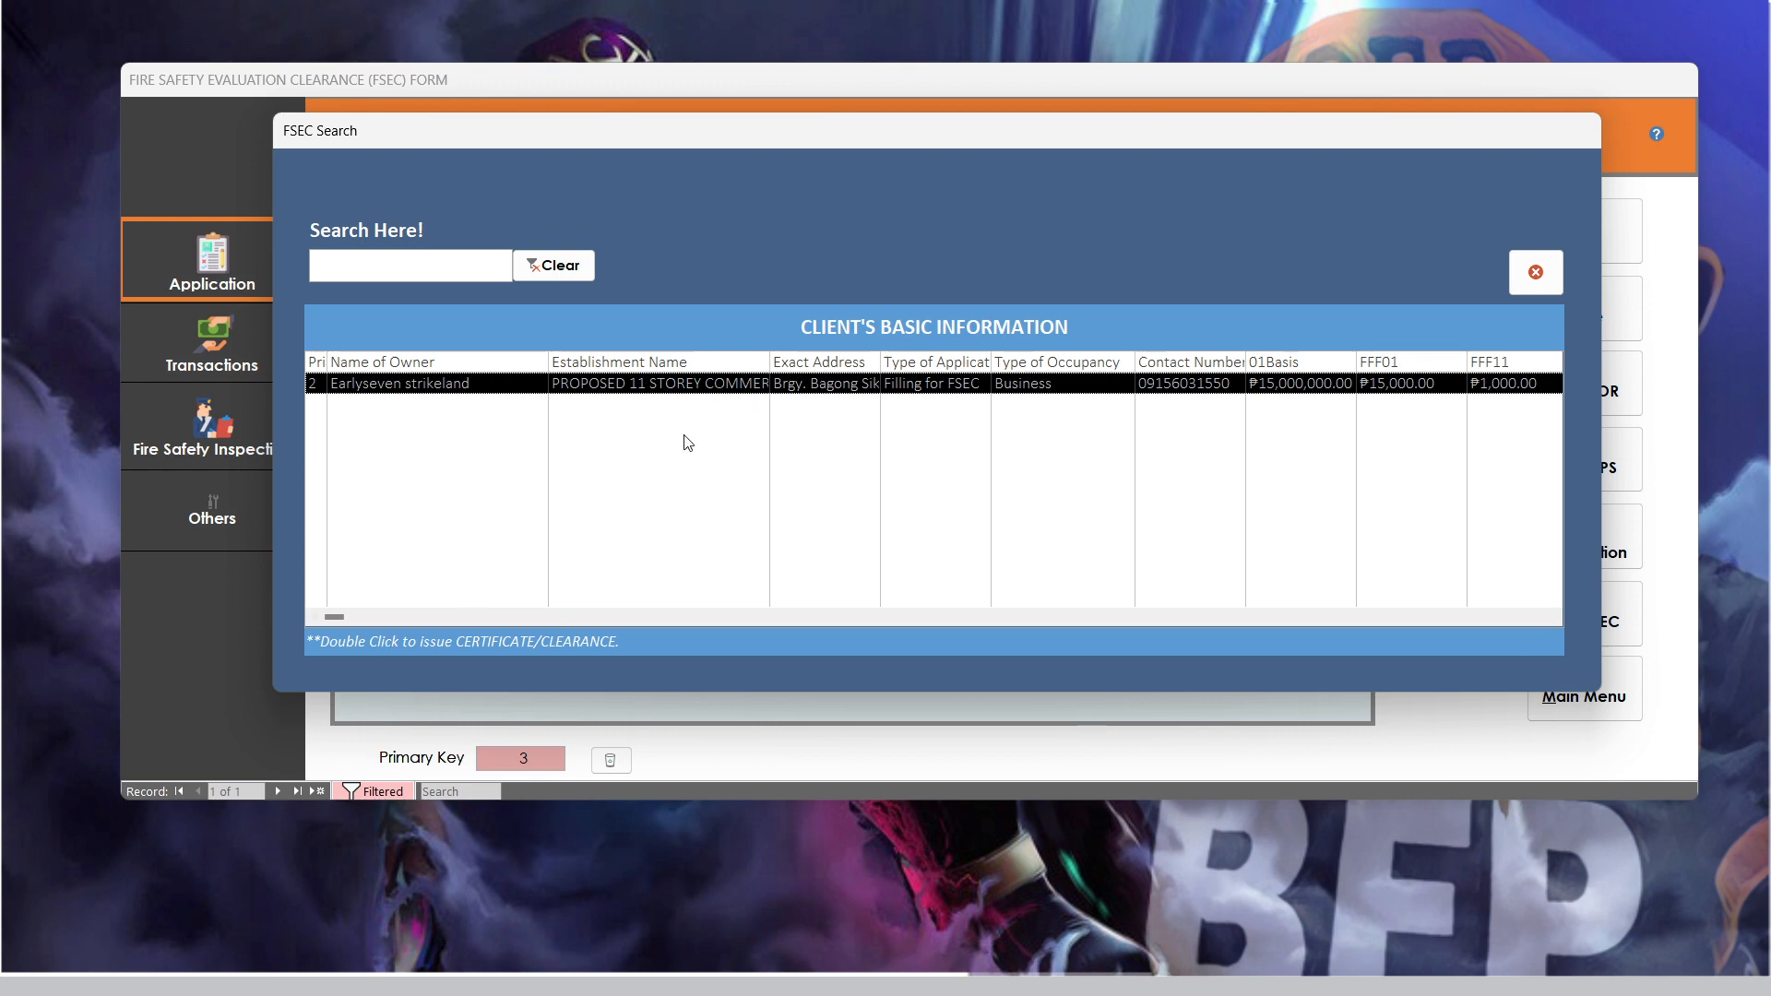
double_click(697, 391)
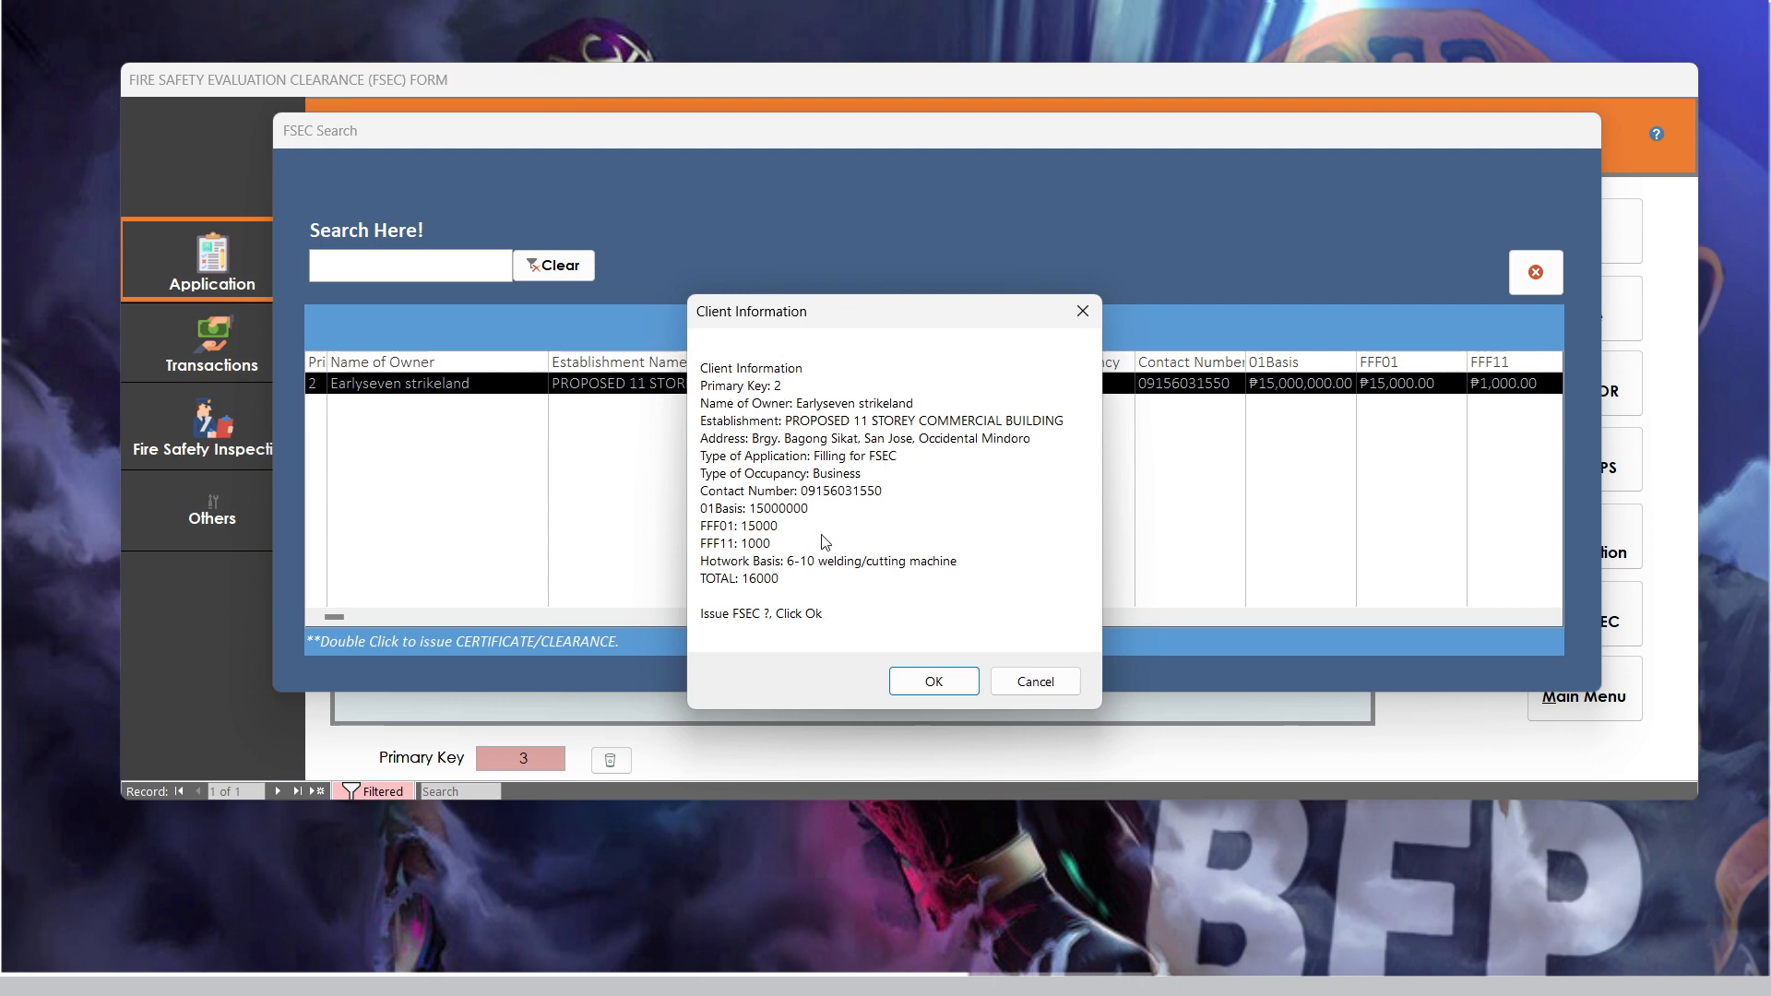
click(933, 682)
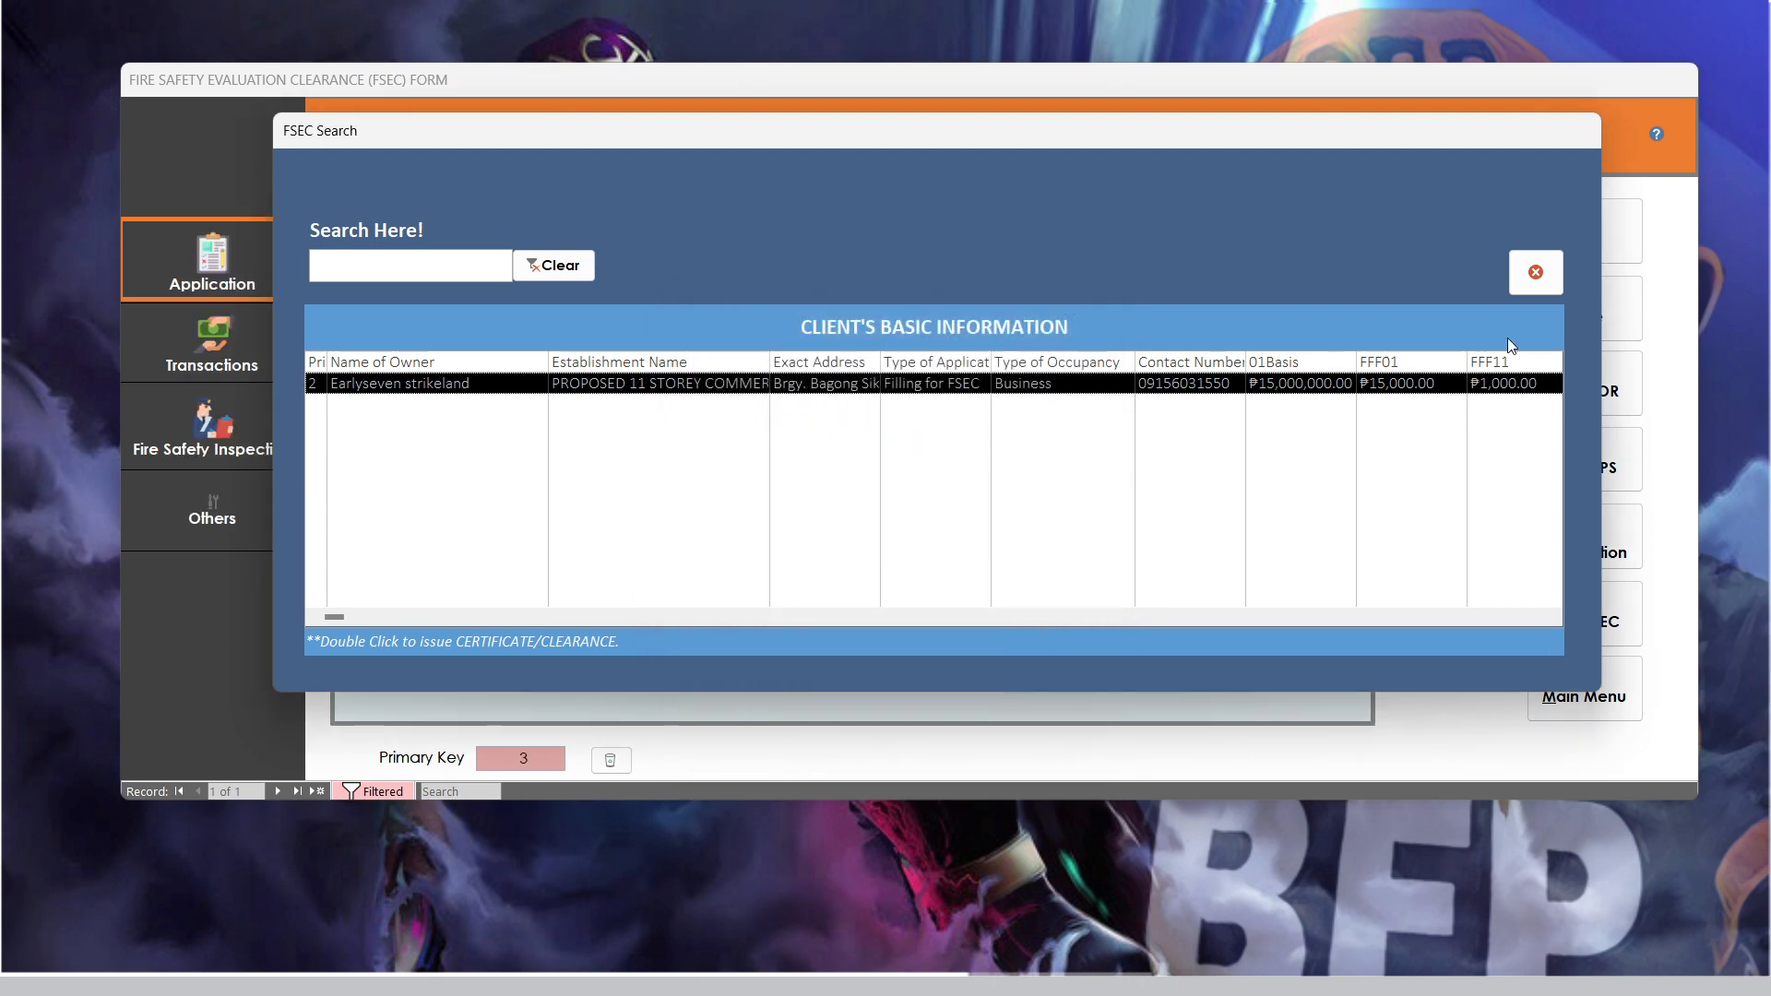
click(1536, 274)
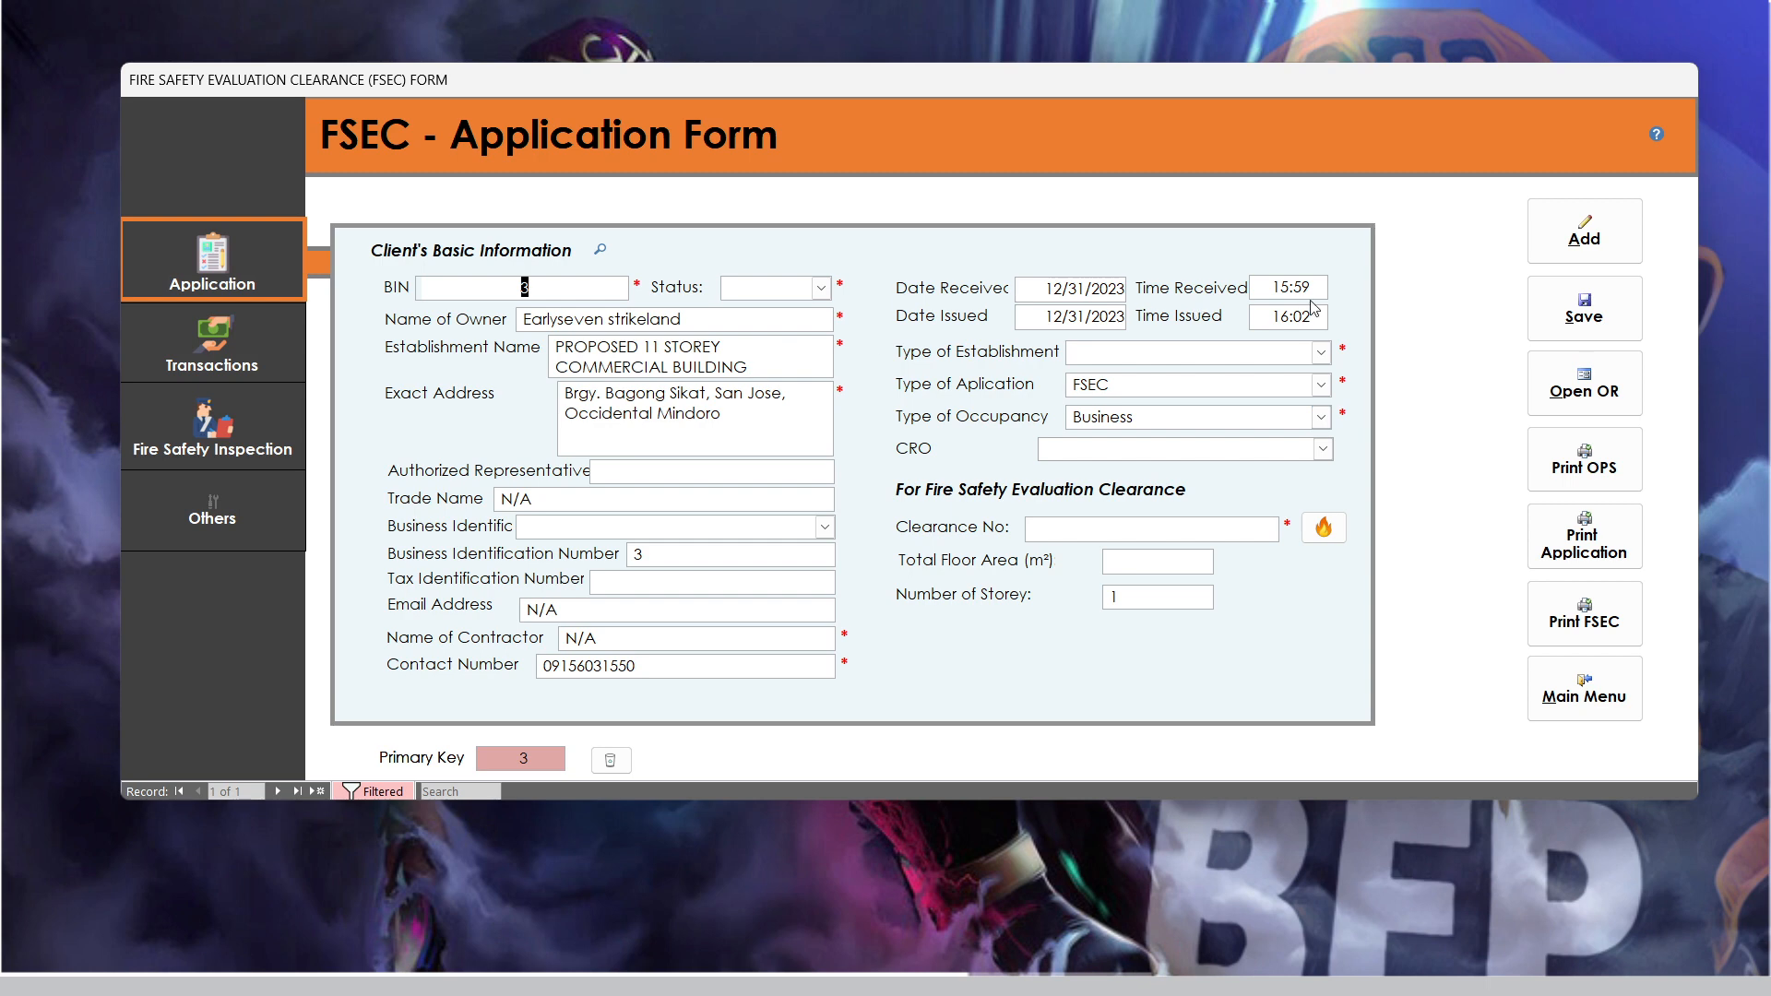
Set the status to New and the type of establishment to Business Establishment, and select the customer relations officer
click(689, 319)
click(820, 288)
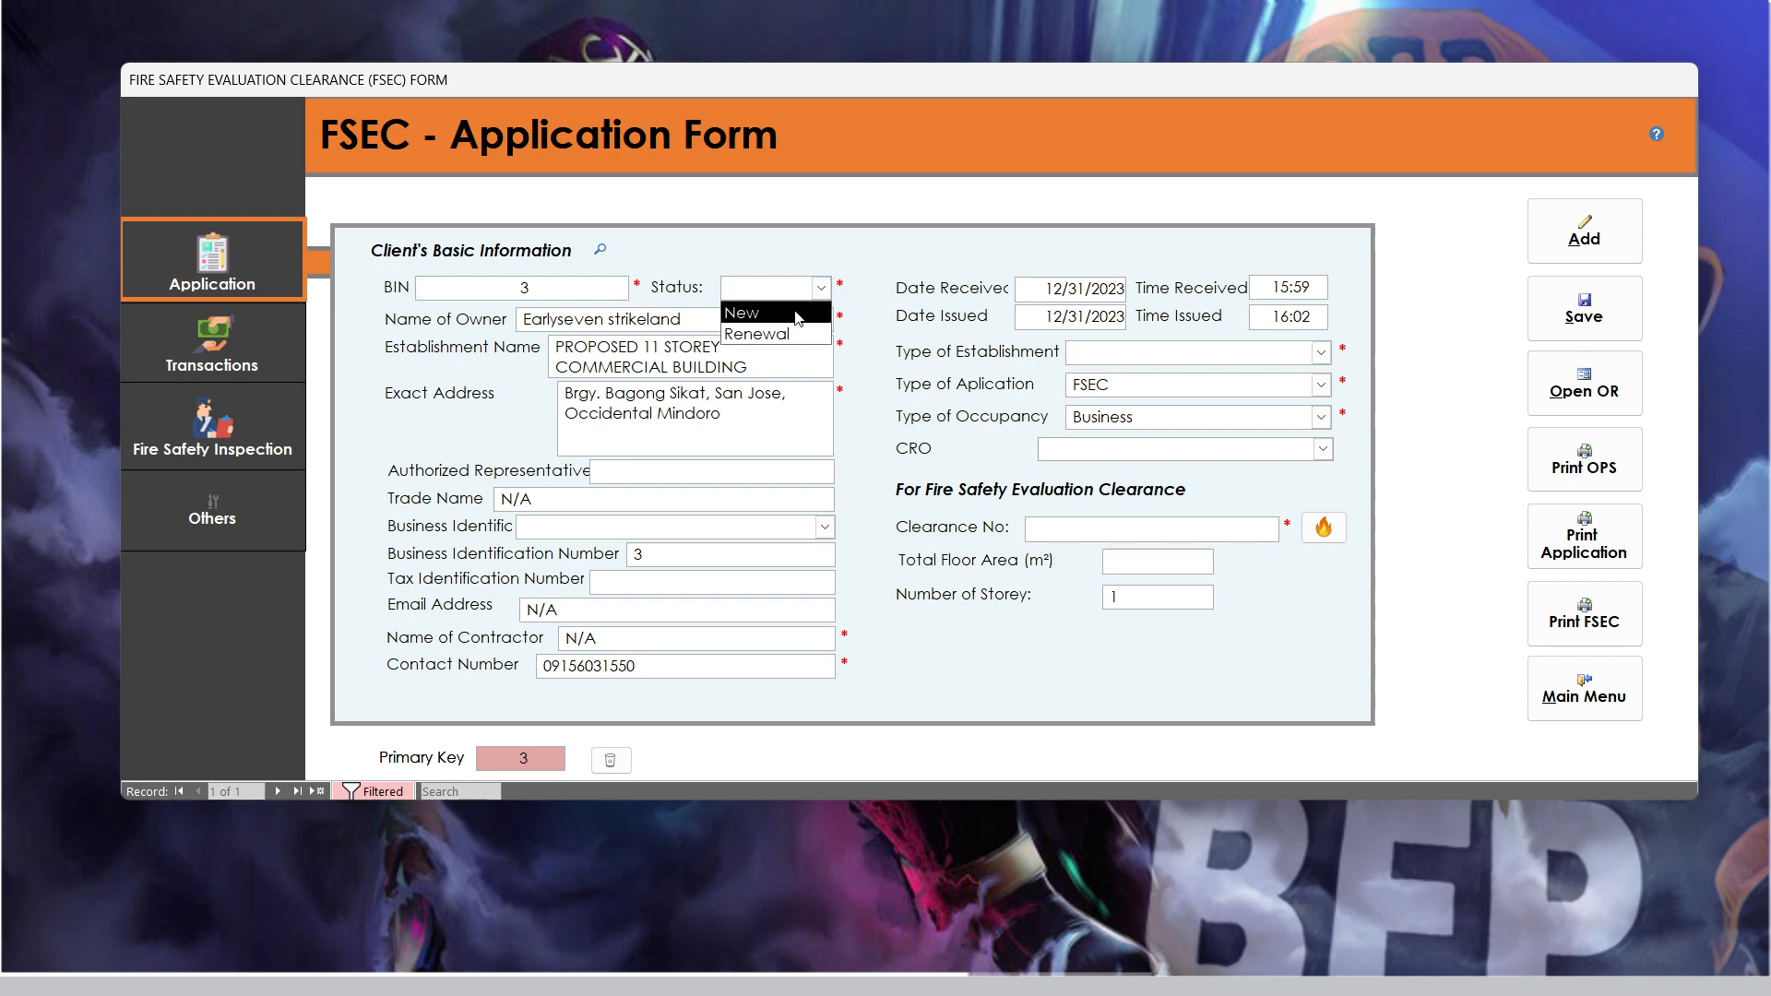
click(797, 307)
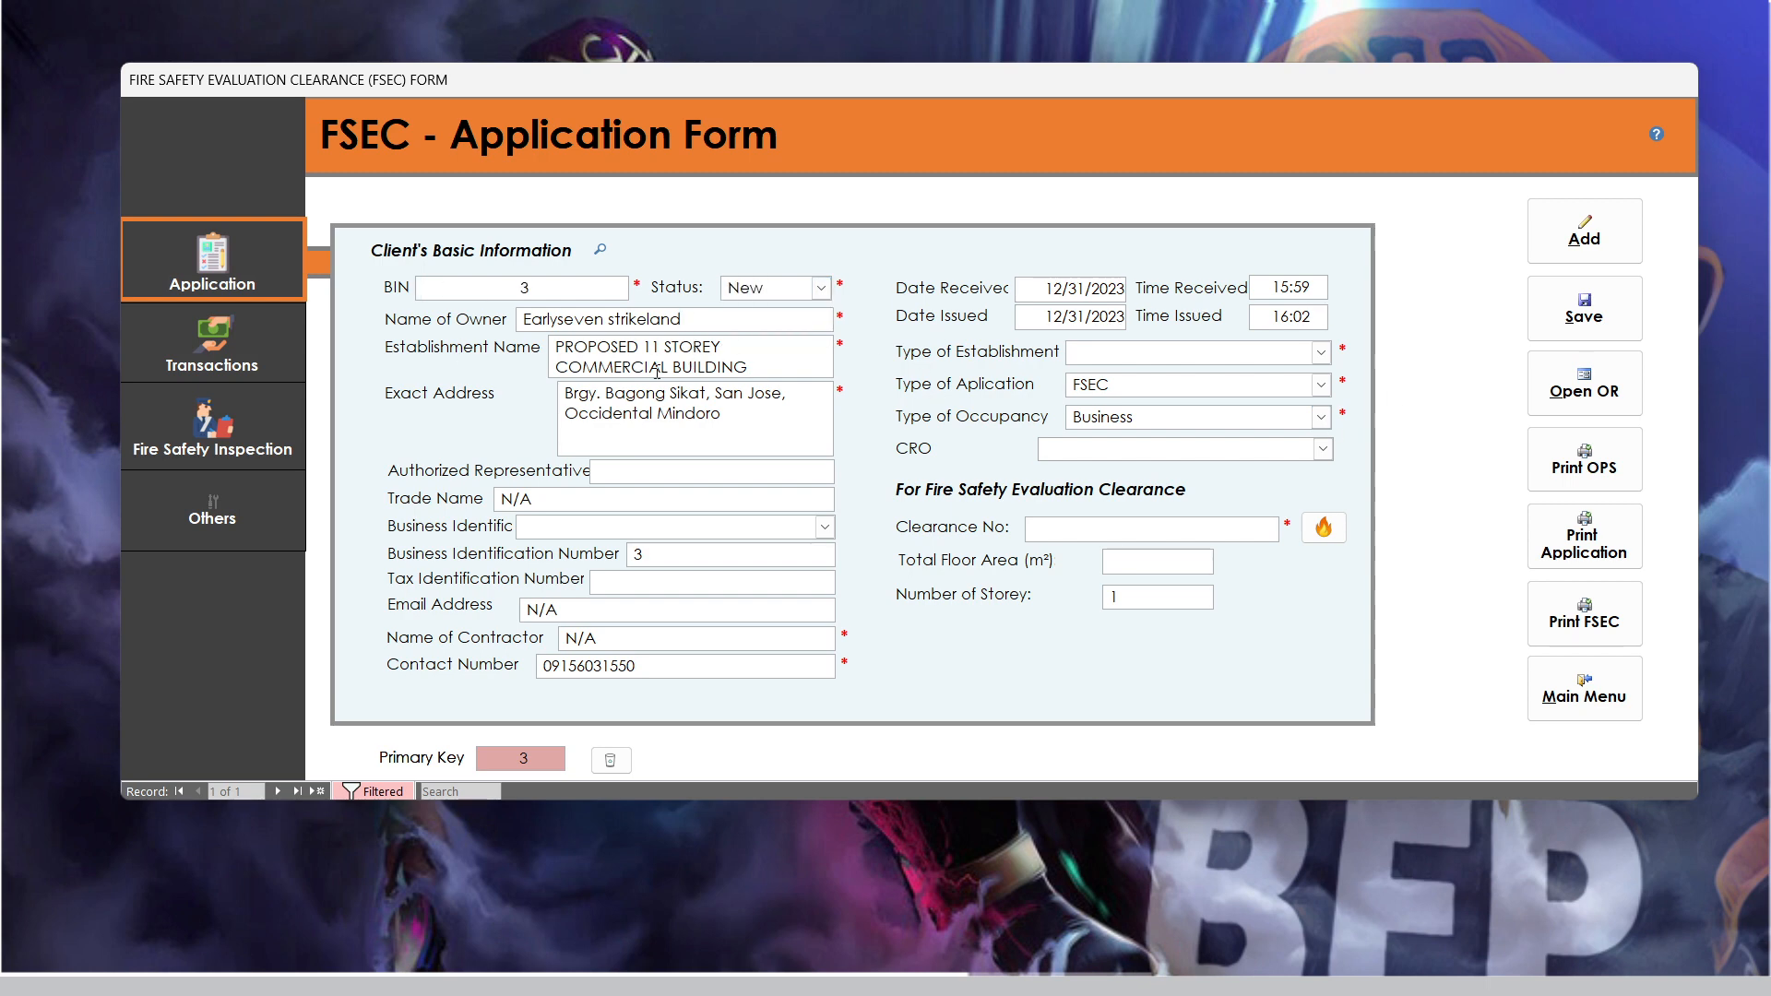
click(1321, 352)
click(1278, 397)
click(1117, 450)
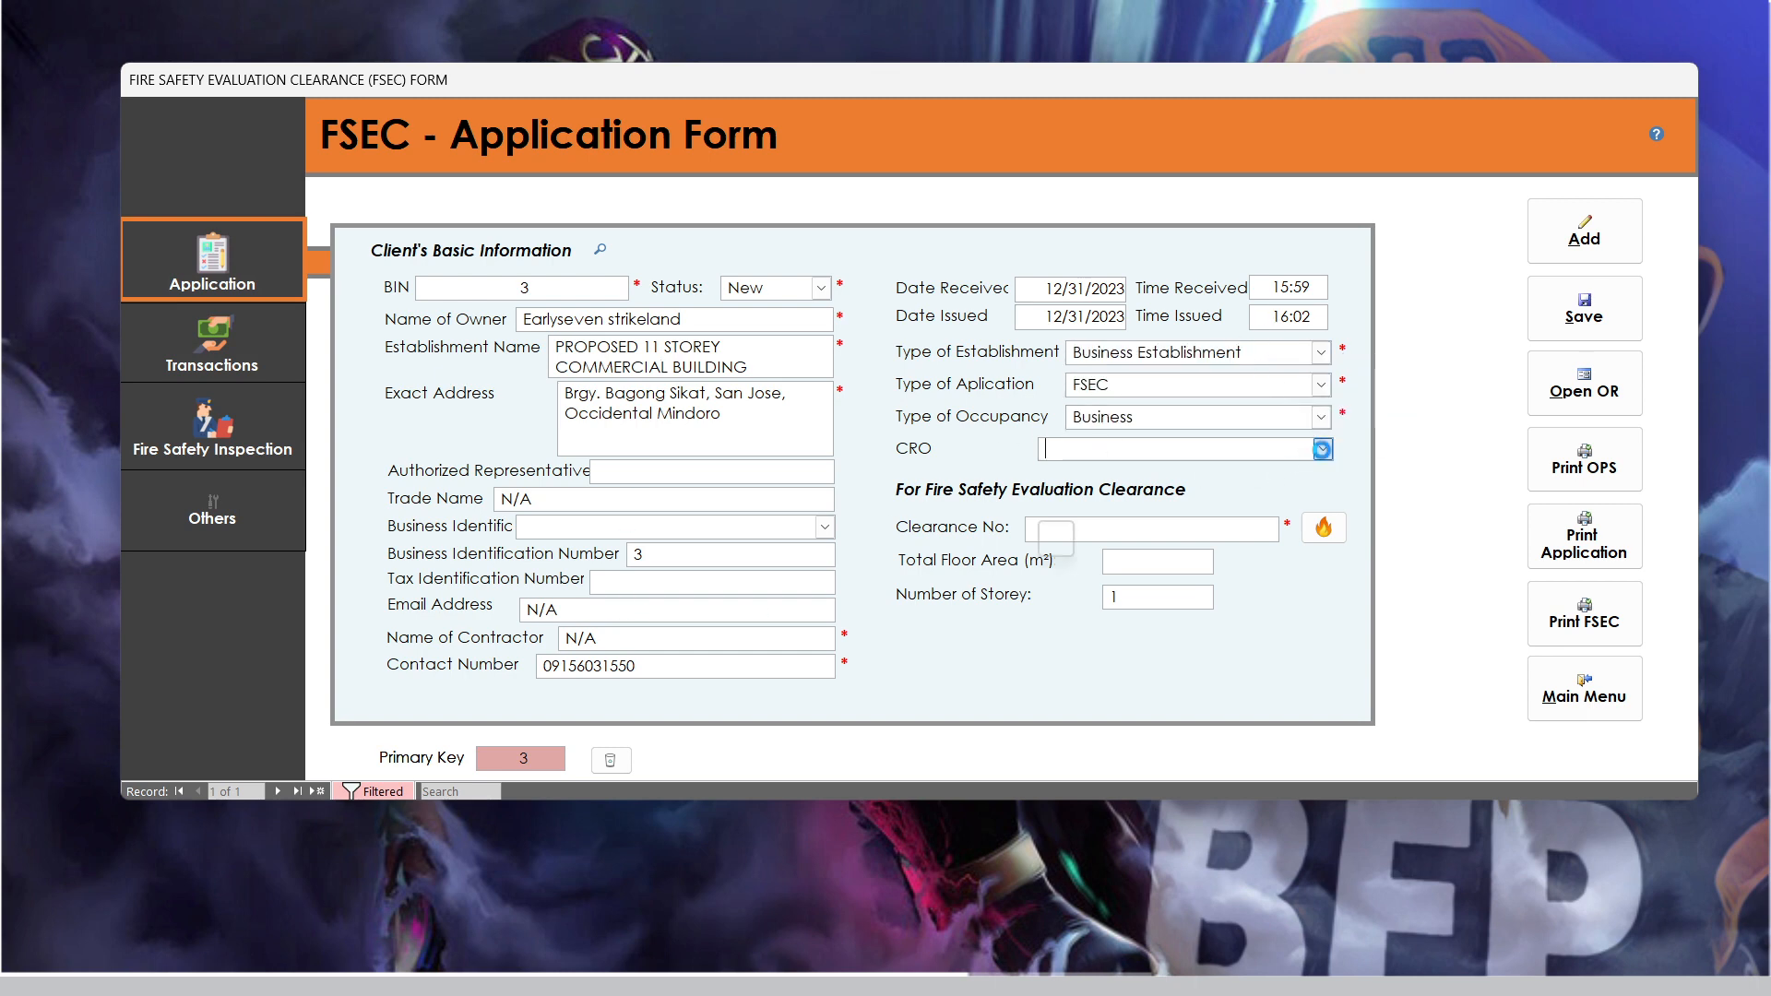
click(1098, 490)
Generate the FSEC clearance number and set the number of storeys to 11
click(1052, 525)
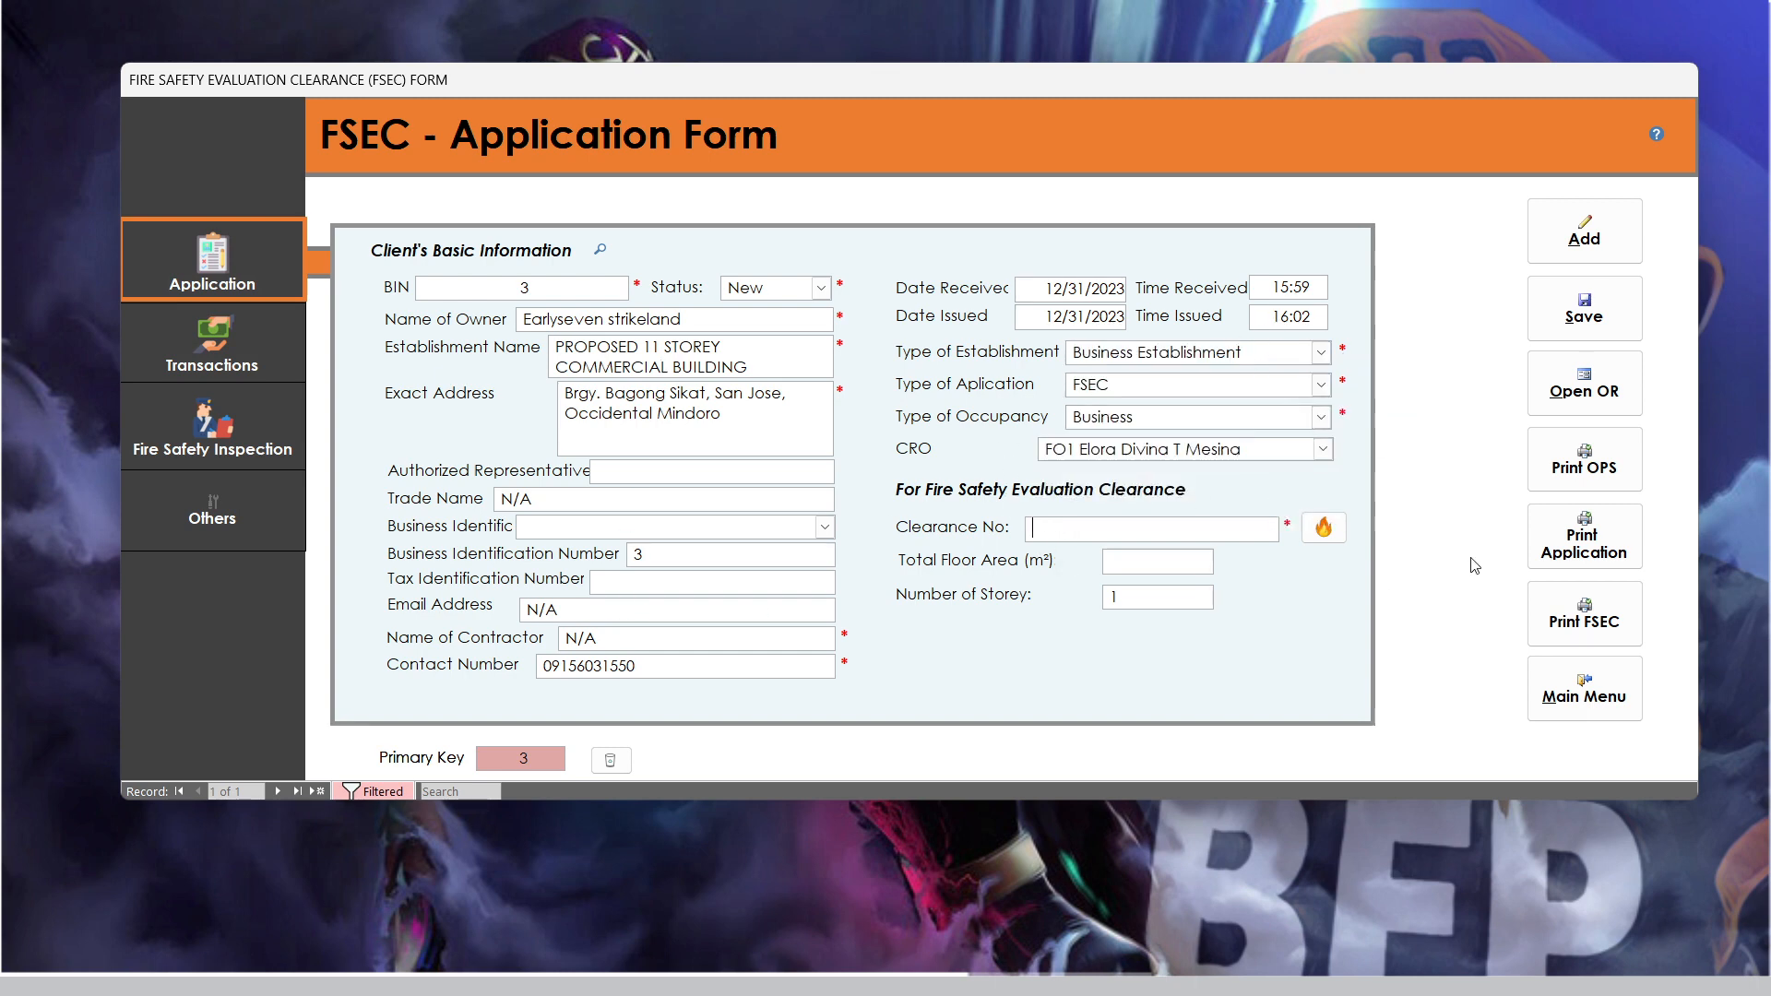
click(1324, 528)
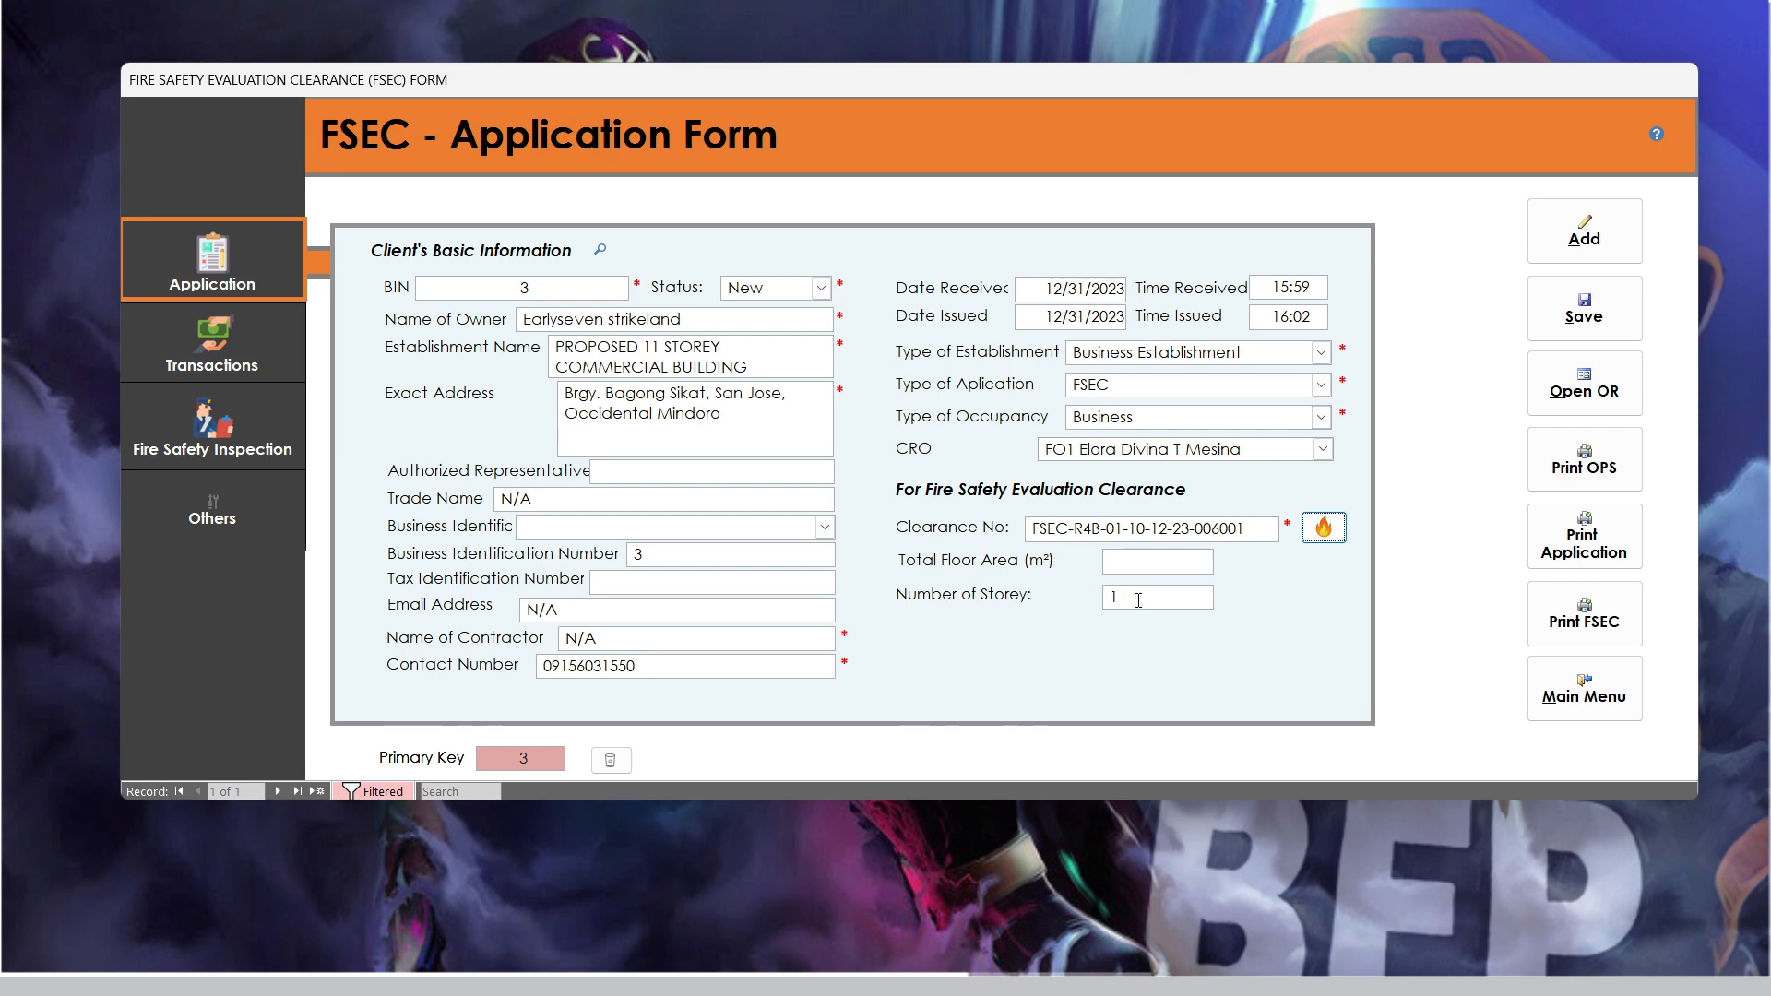
click(1037, 590)
text(1)
Generate the order of payment number on the Transactions page
click(248, 329)
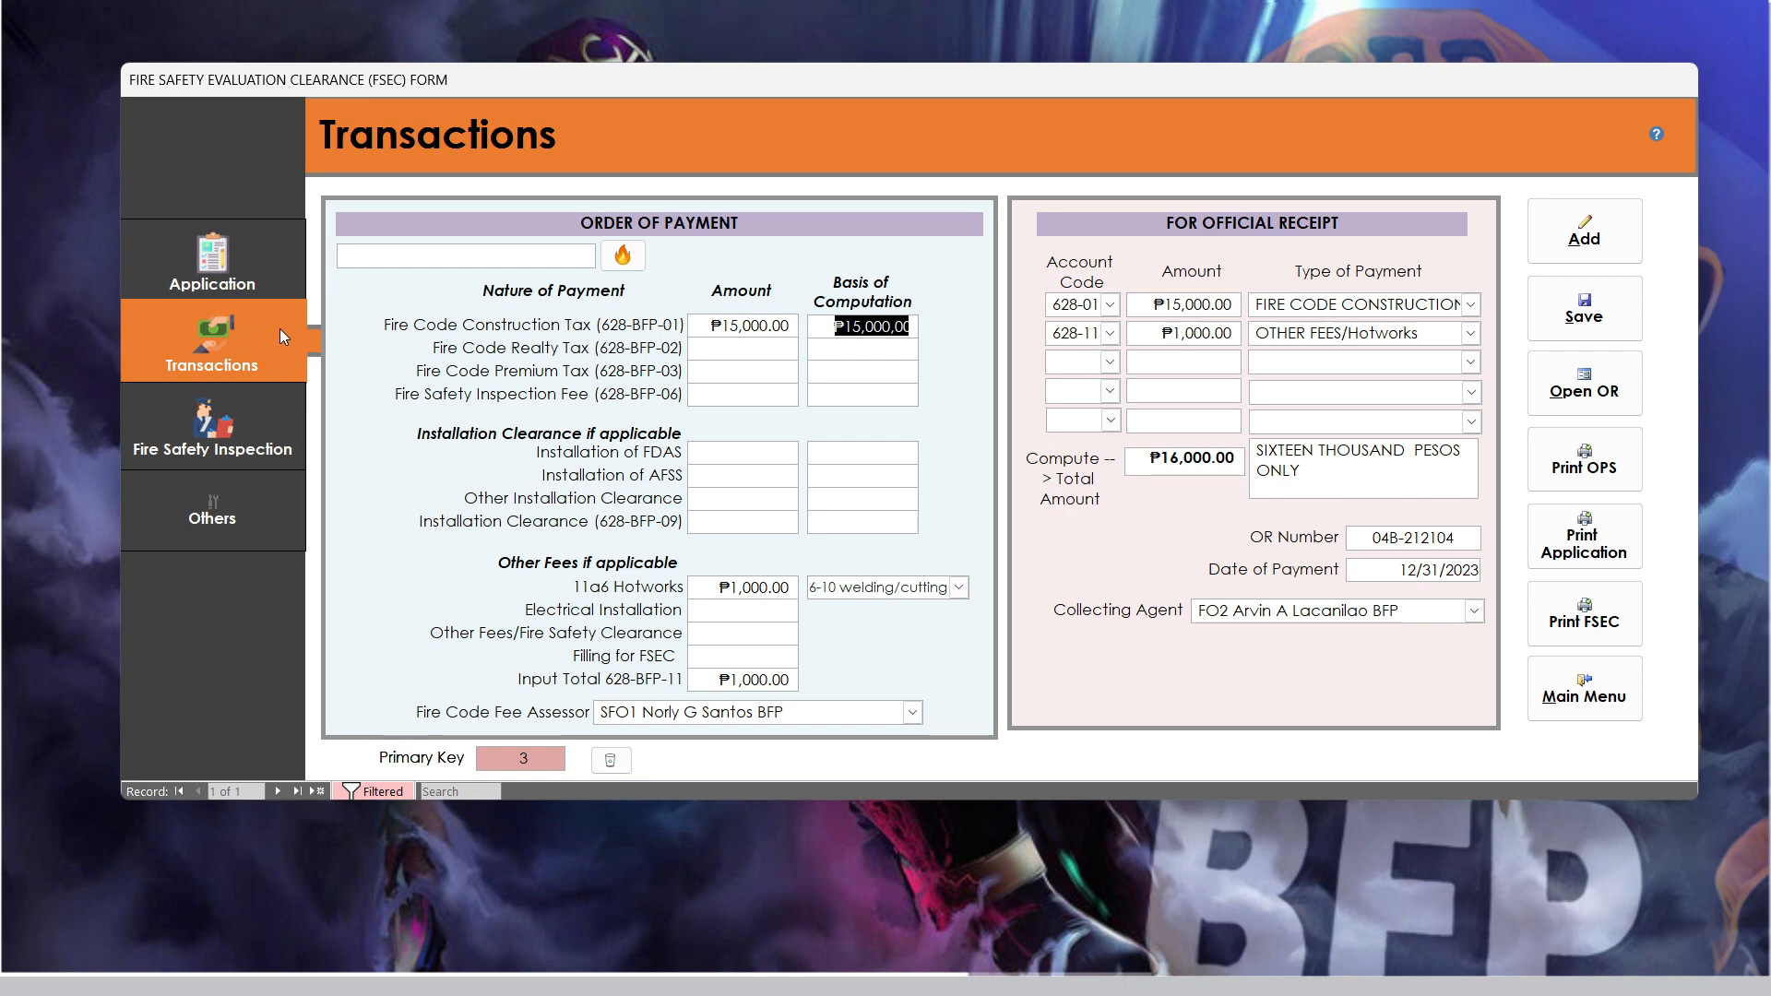
click(611, 258)
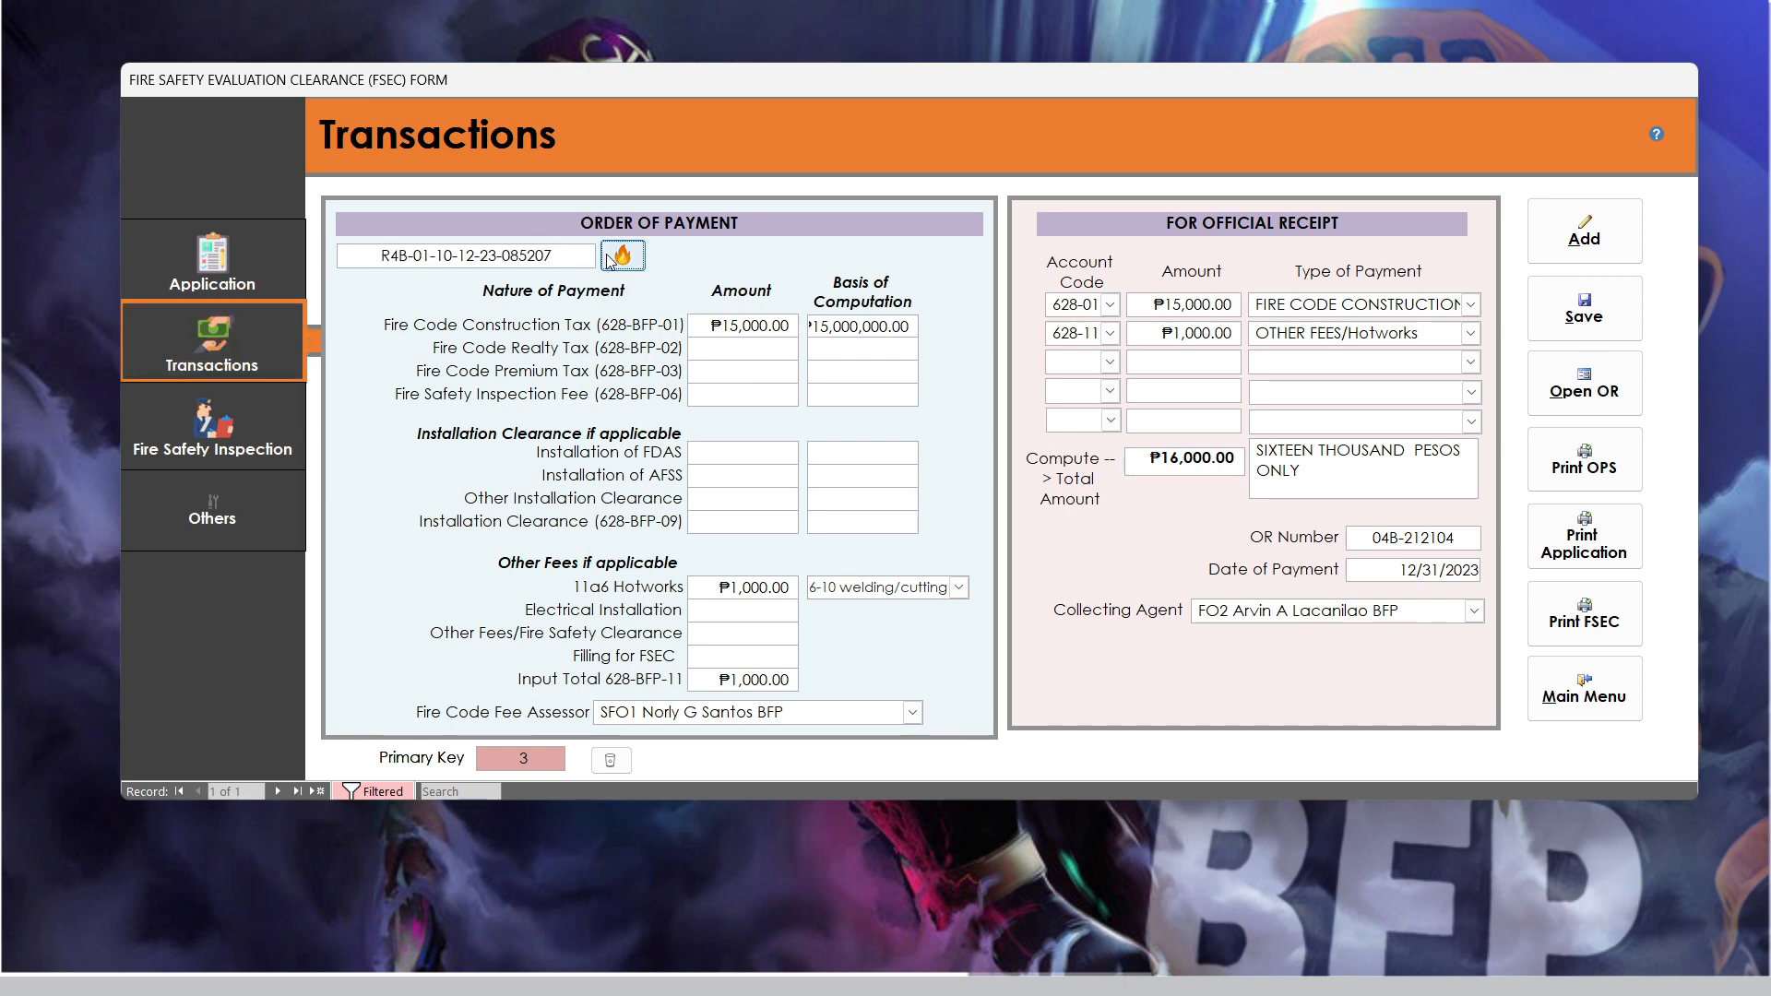
click(707, 353)
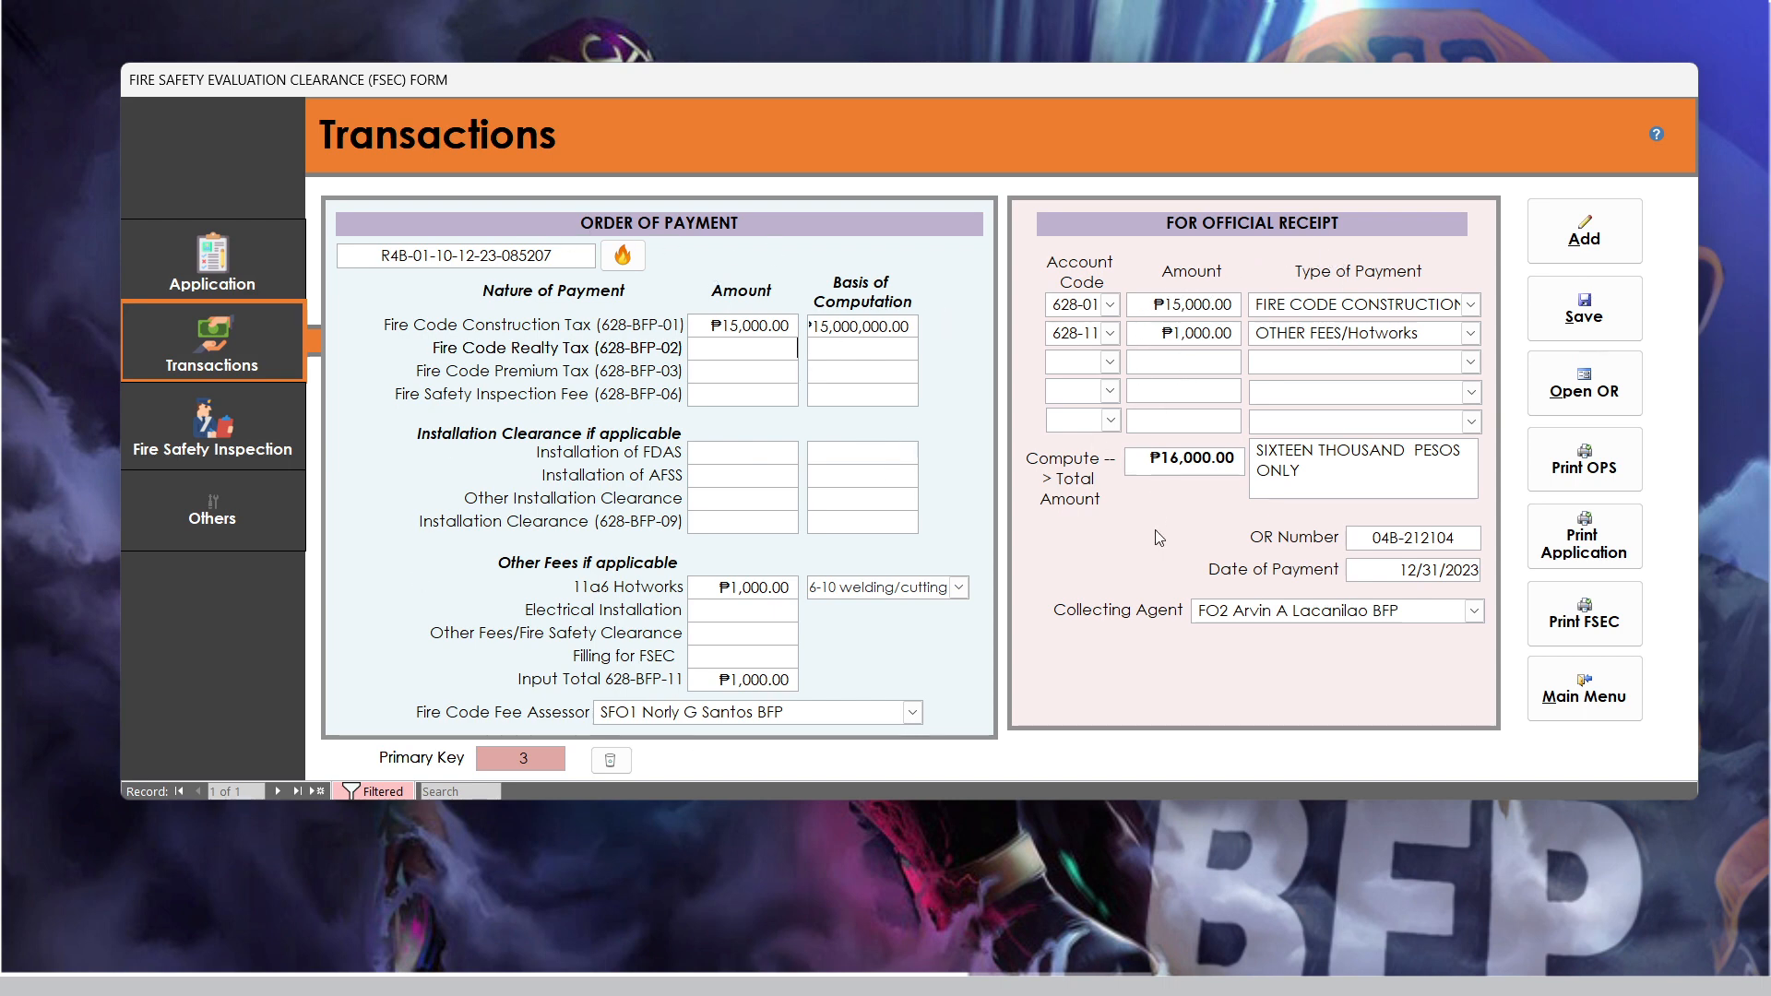
Complete the OR number for the official receipt by adding its remaining digits
click(1201, 332)
click(1193, 457)
click(1280, 450)
click(1470, 539)
text(5739)
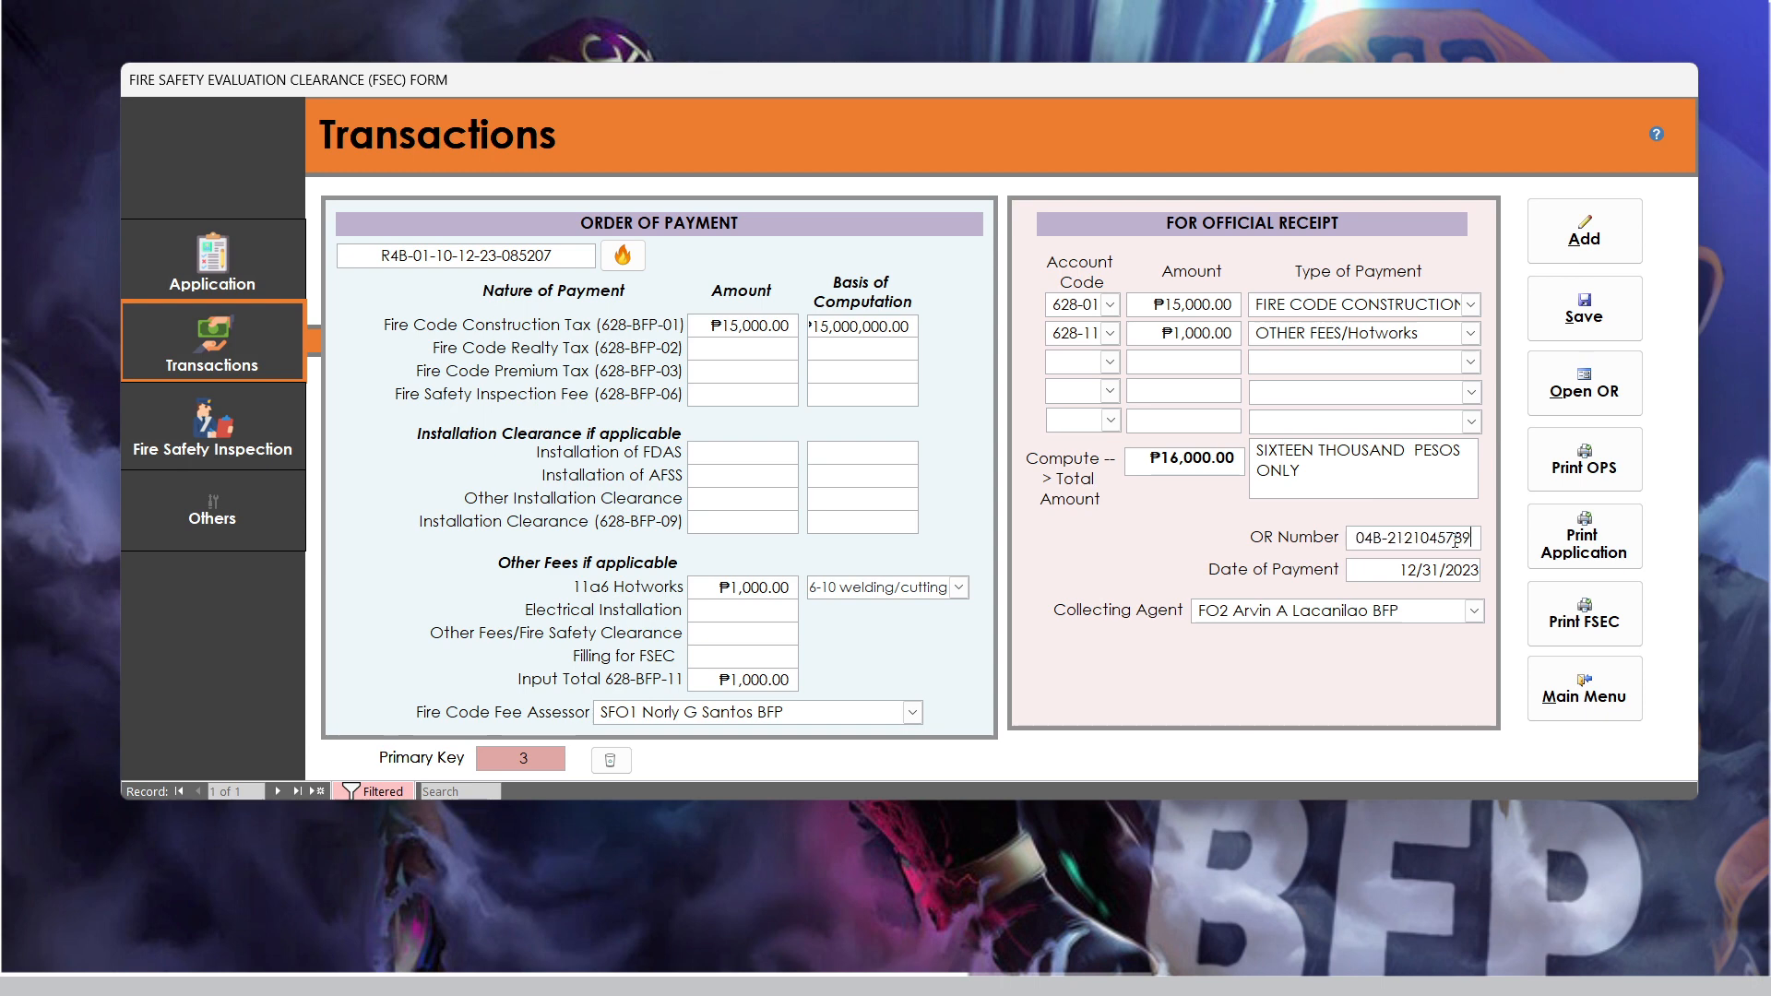
Save the transaction data to the record and confirm the save
click(1557, 310)
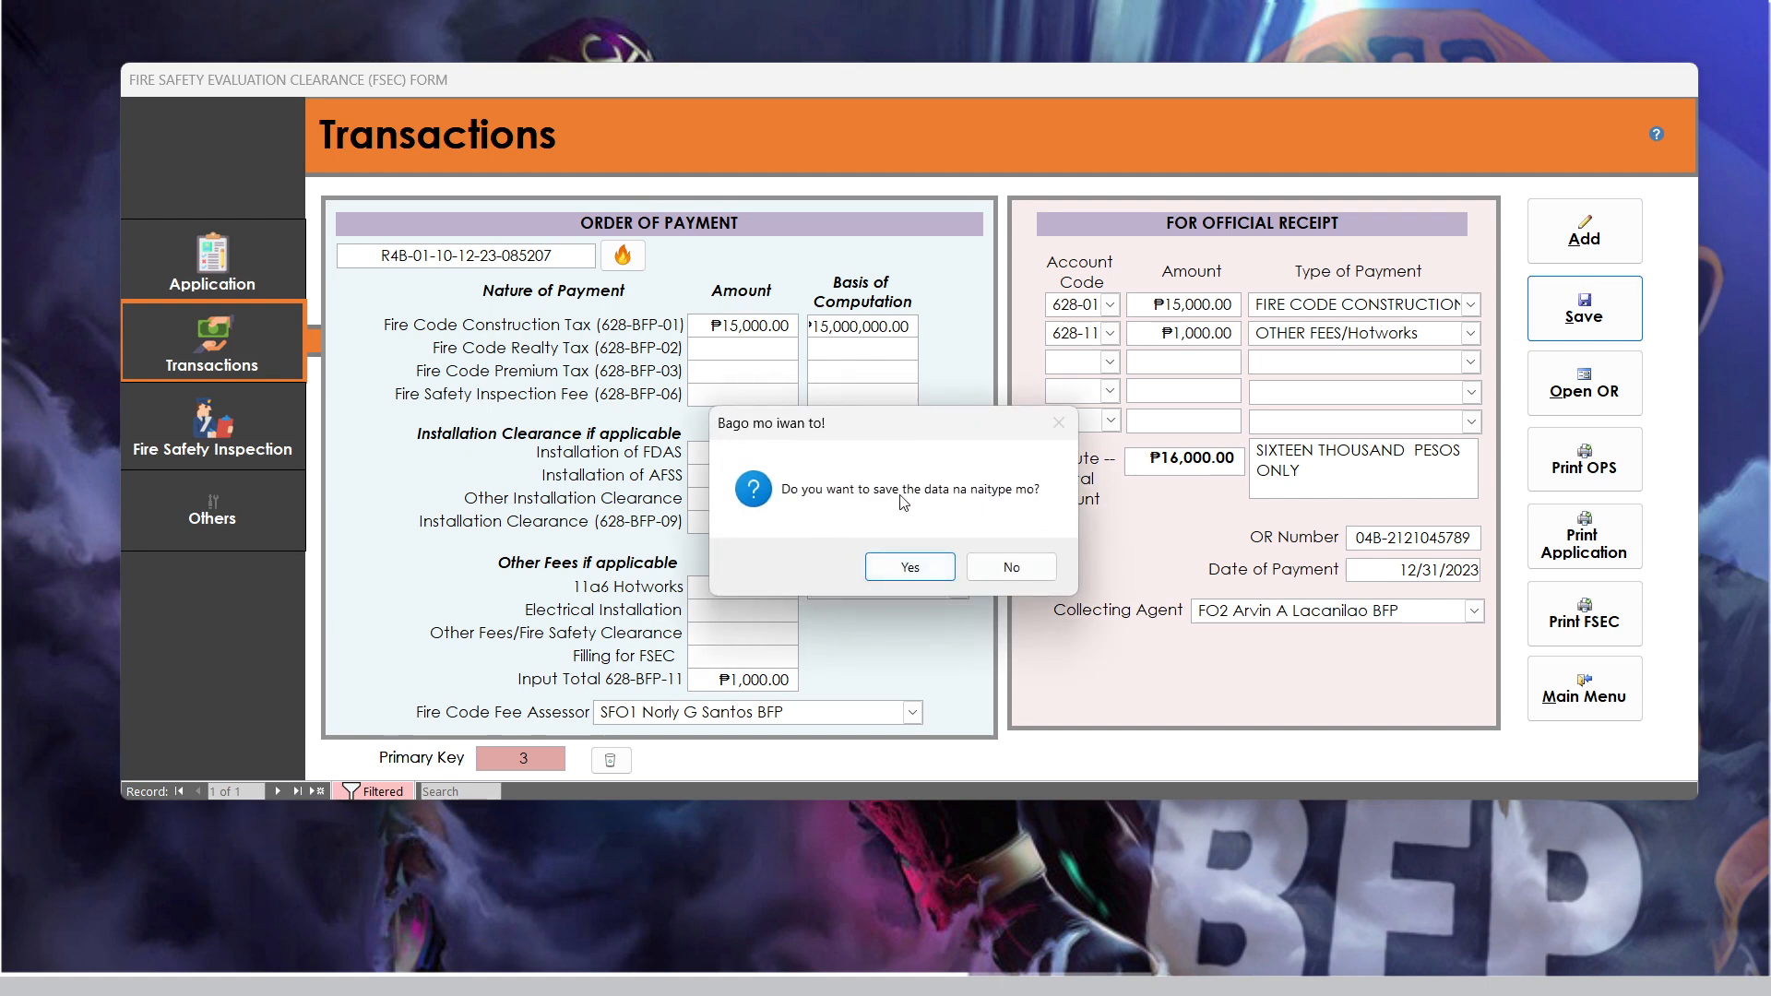
click(932, 567)
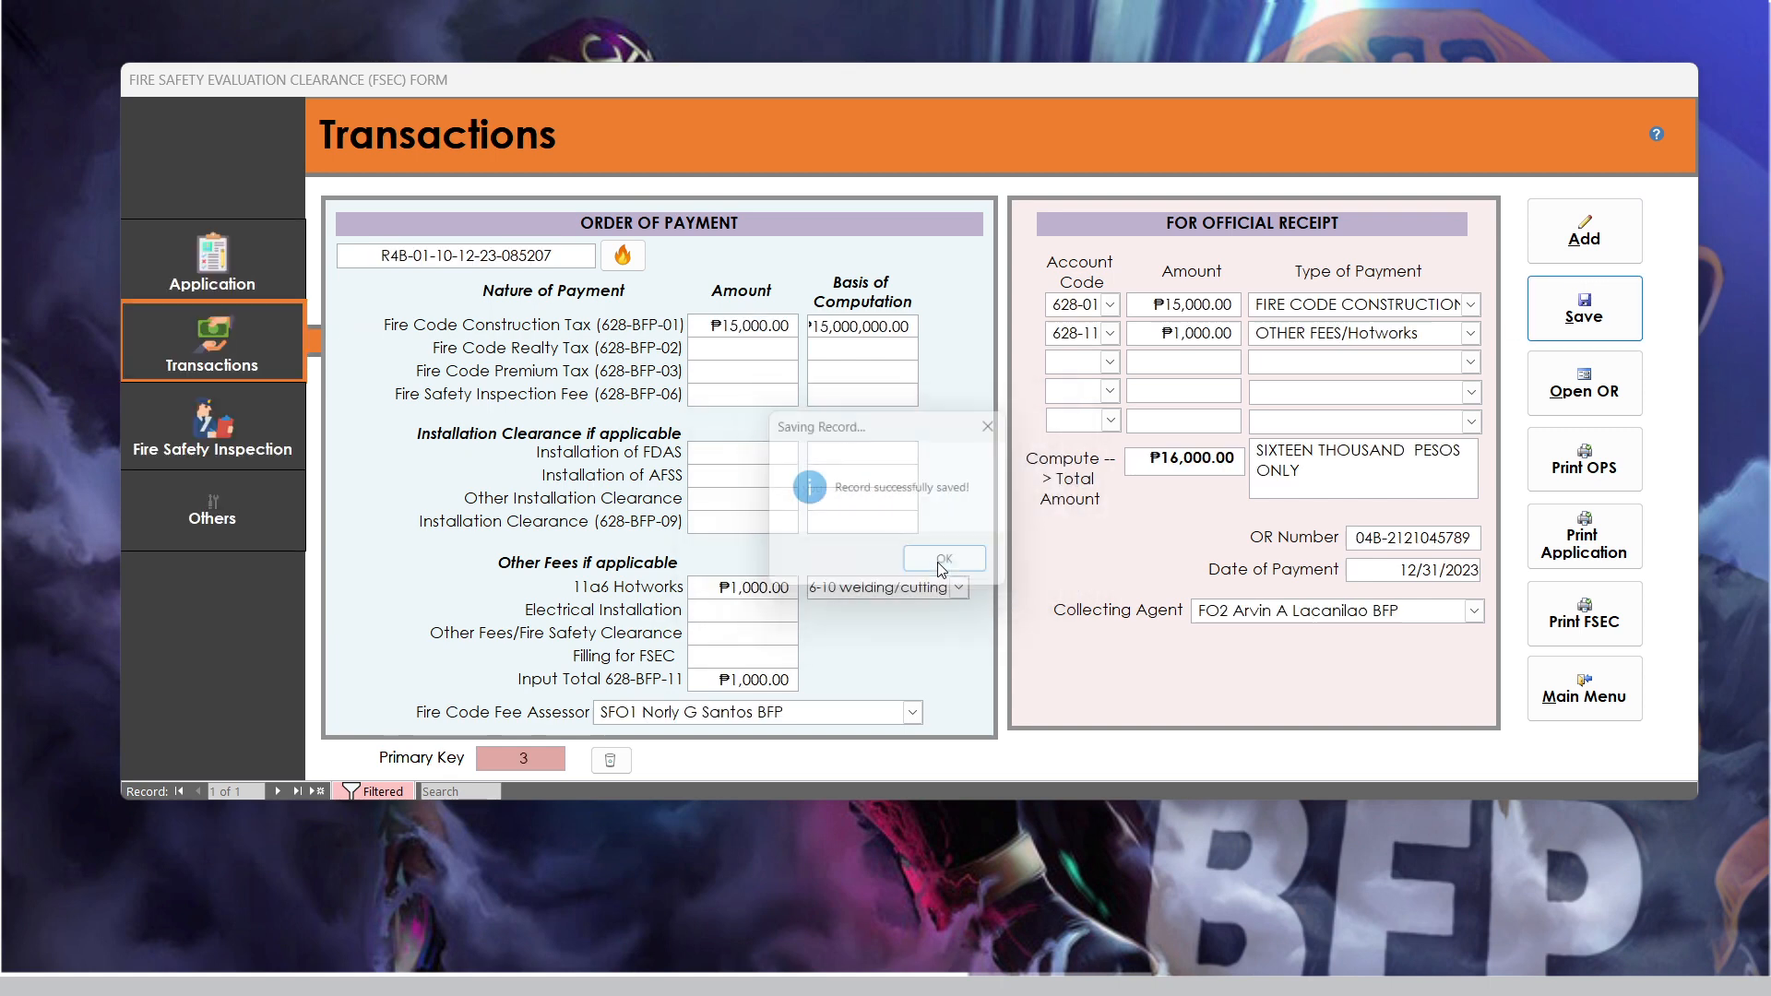
click(956, 570)
click(1596, 326)
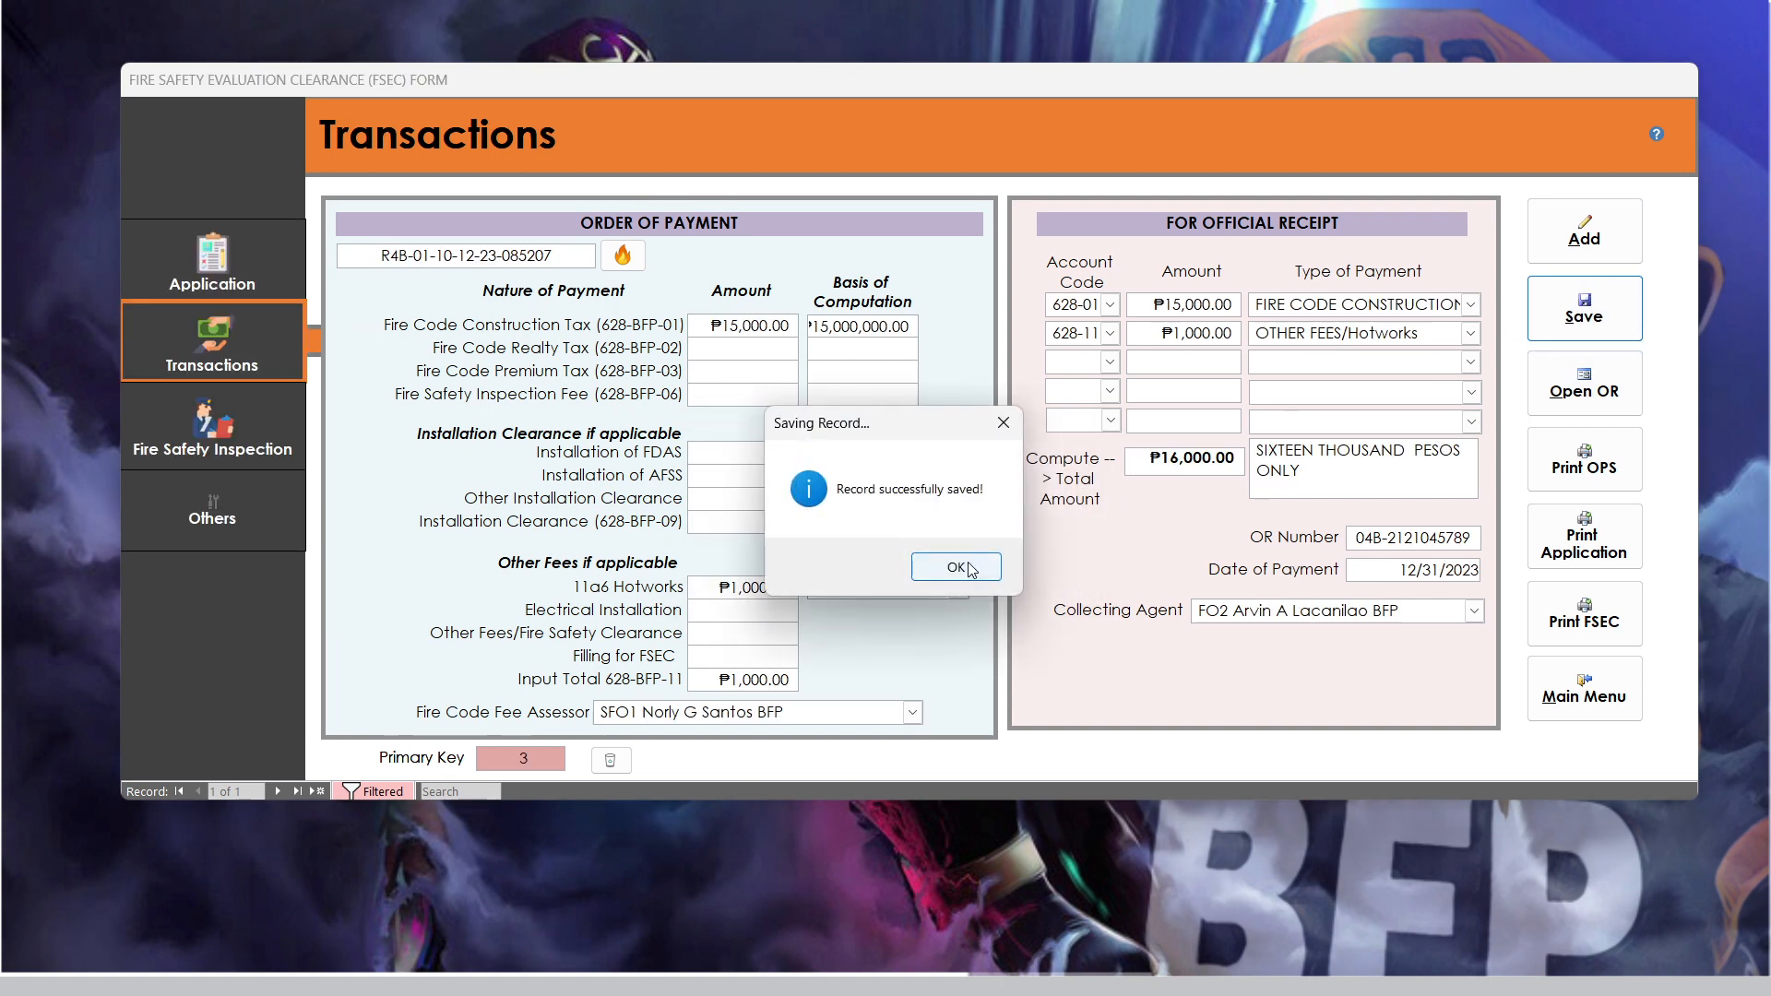
click(964, 570)
click(1584, 310)
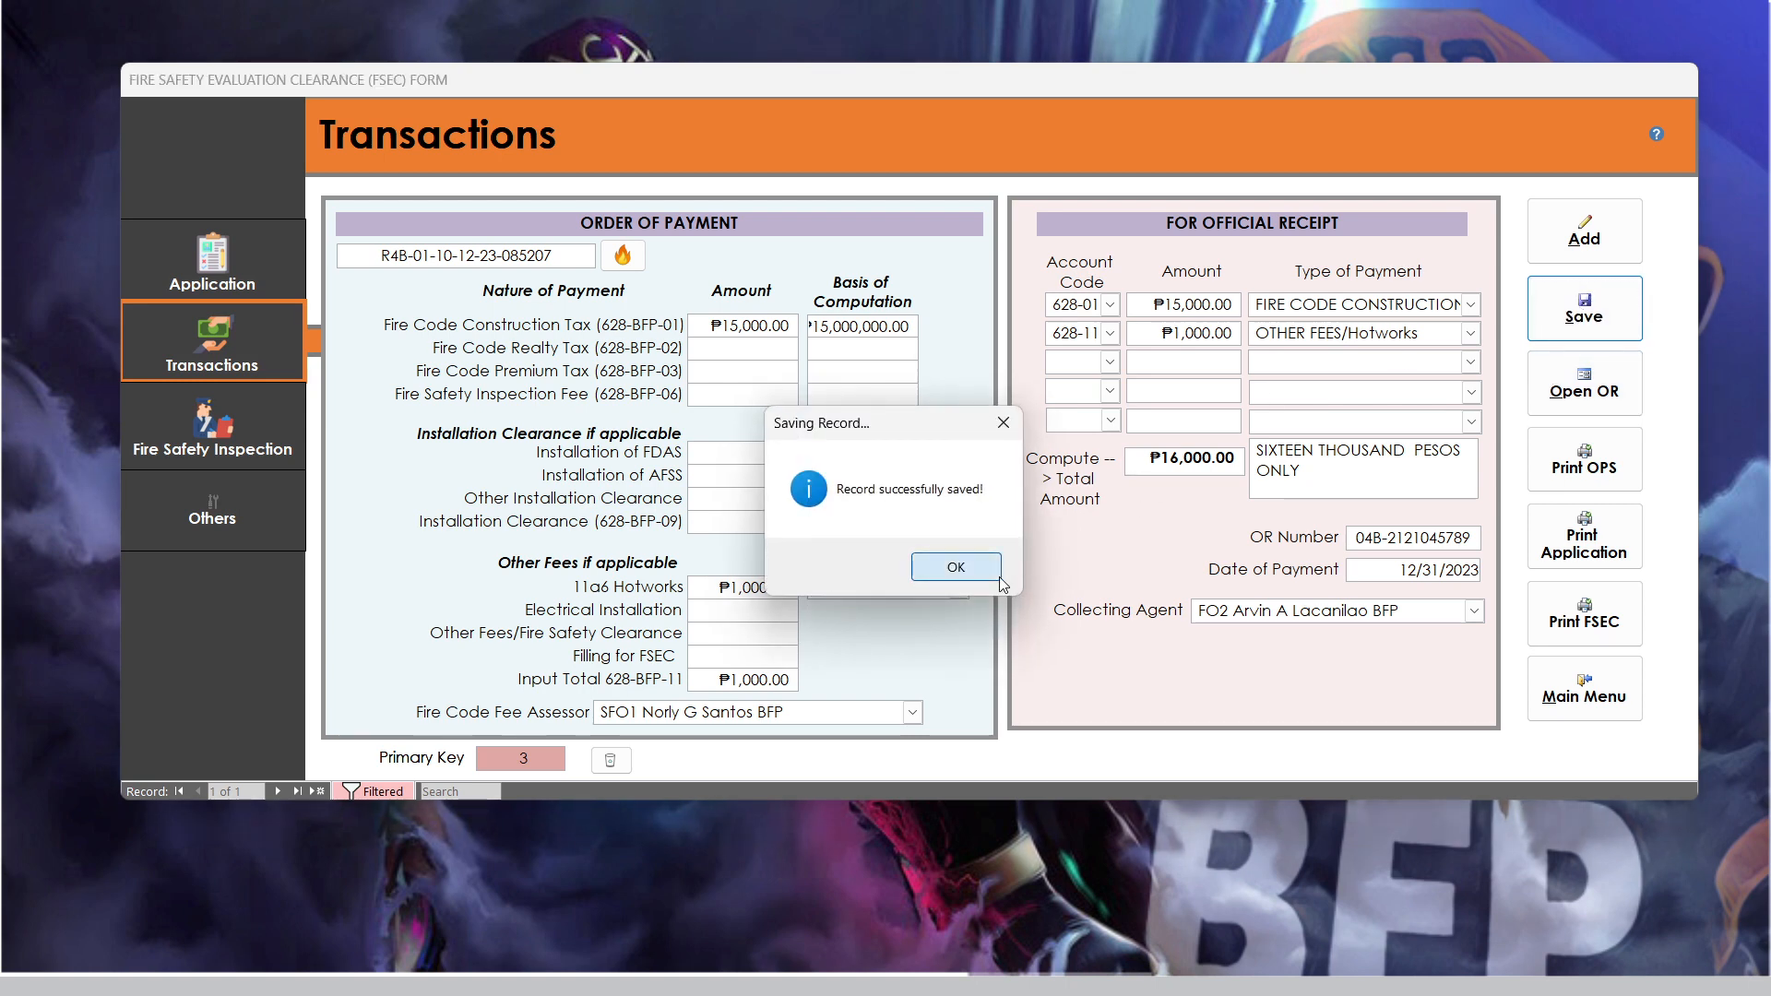
click(955, 568)
Open the official receipt for primary key 3, check its contents and exit without printing
click(1565, 397)
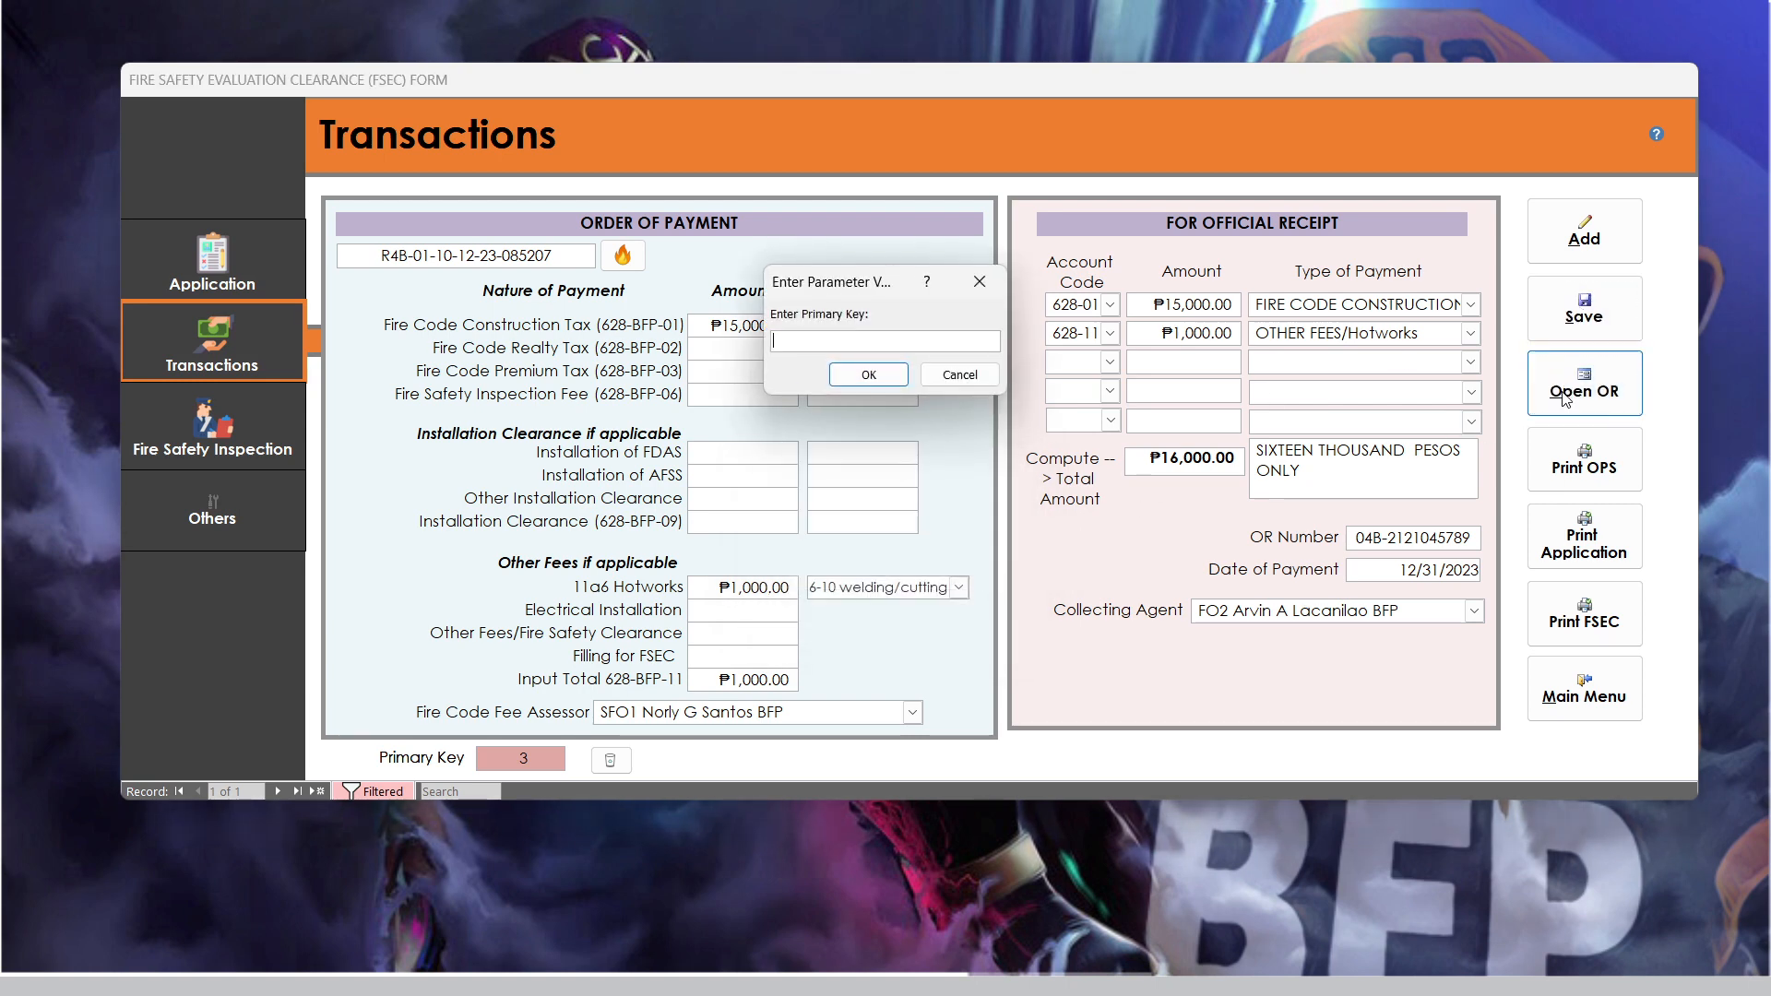
text(3)
click(848, 385)
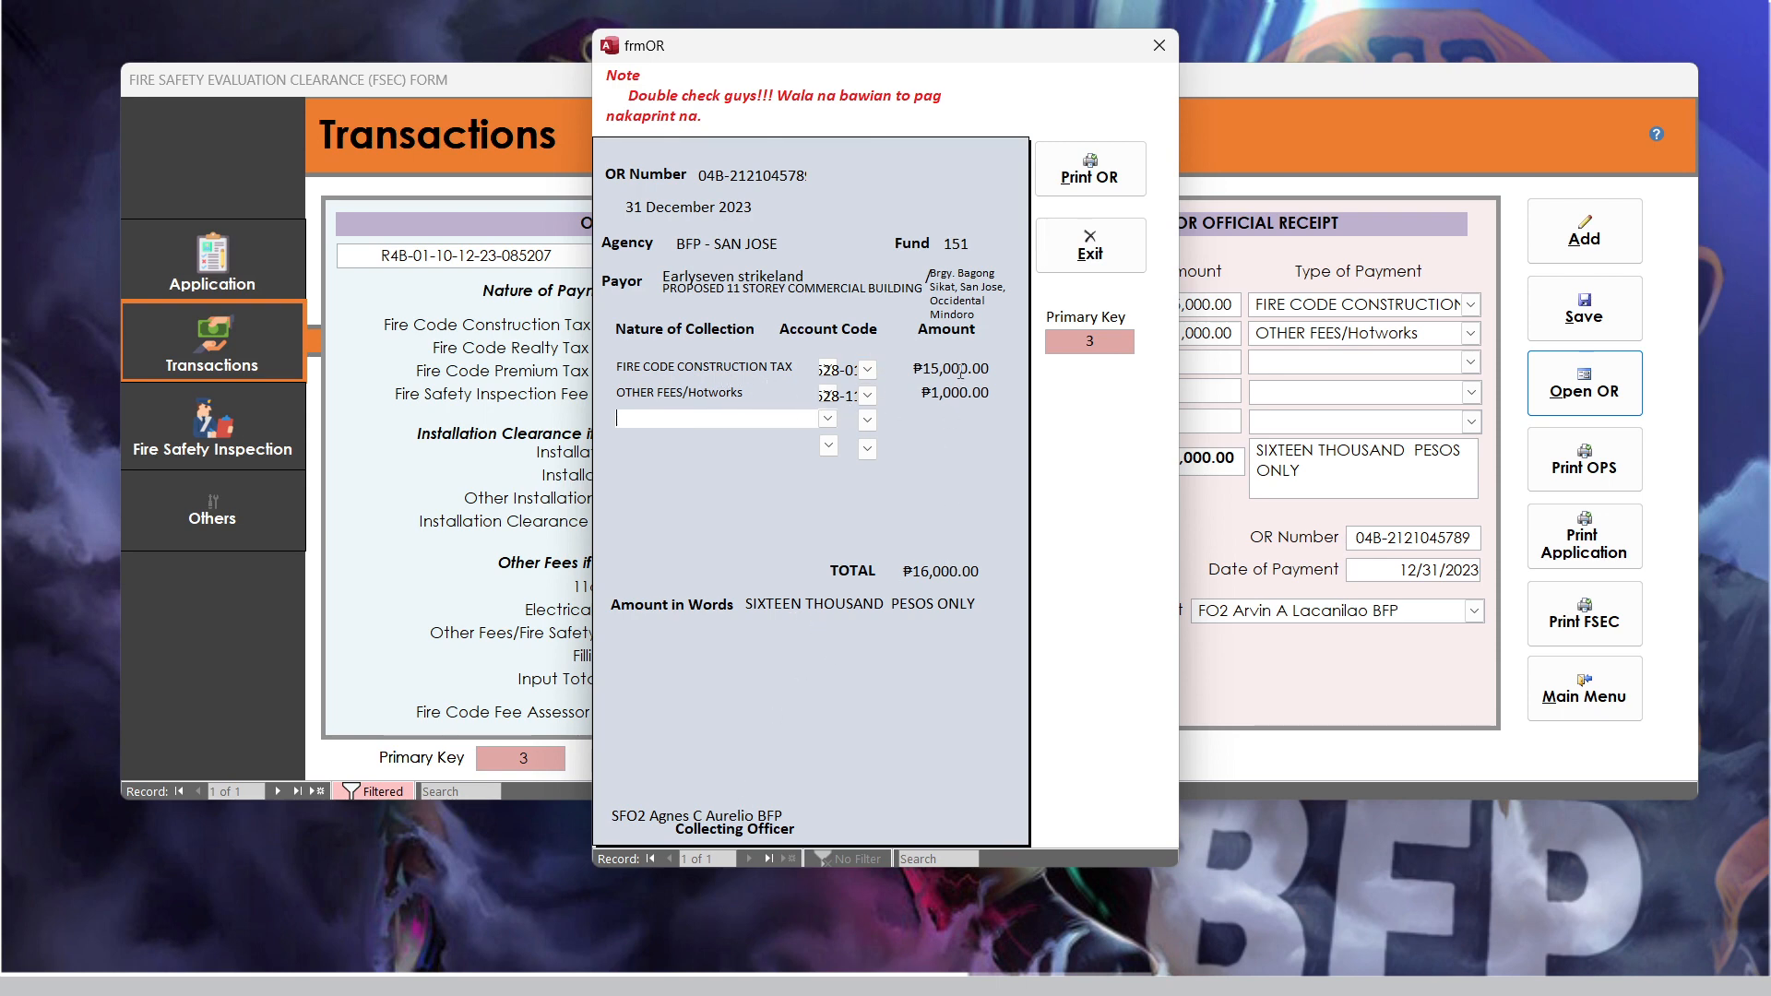
click(1065, 236)
Open the print dialogs for the OPS, the application and the FSEC, cancelling each one
click(1584, 461)
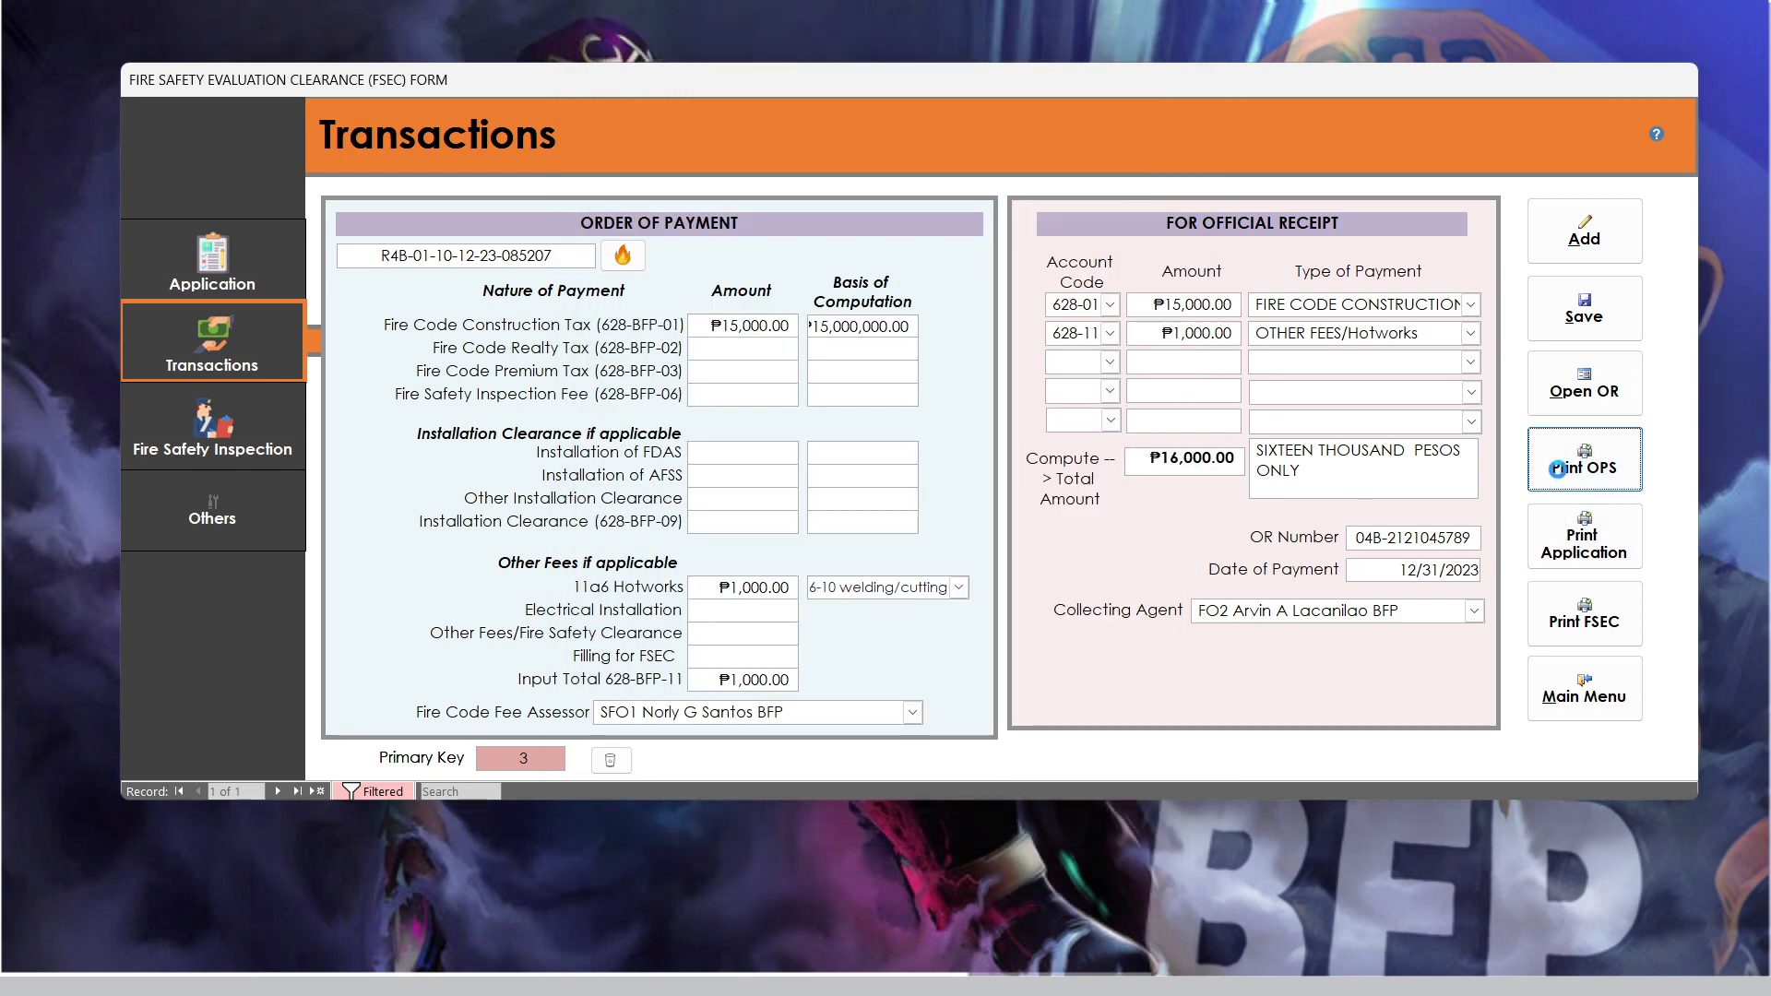
click(1068, 520)
click(1584, 536)
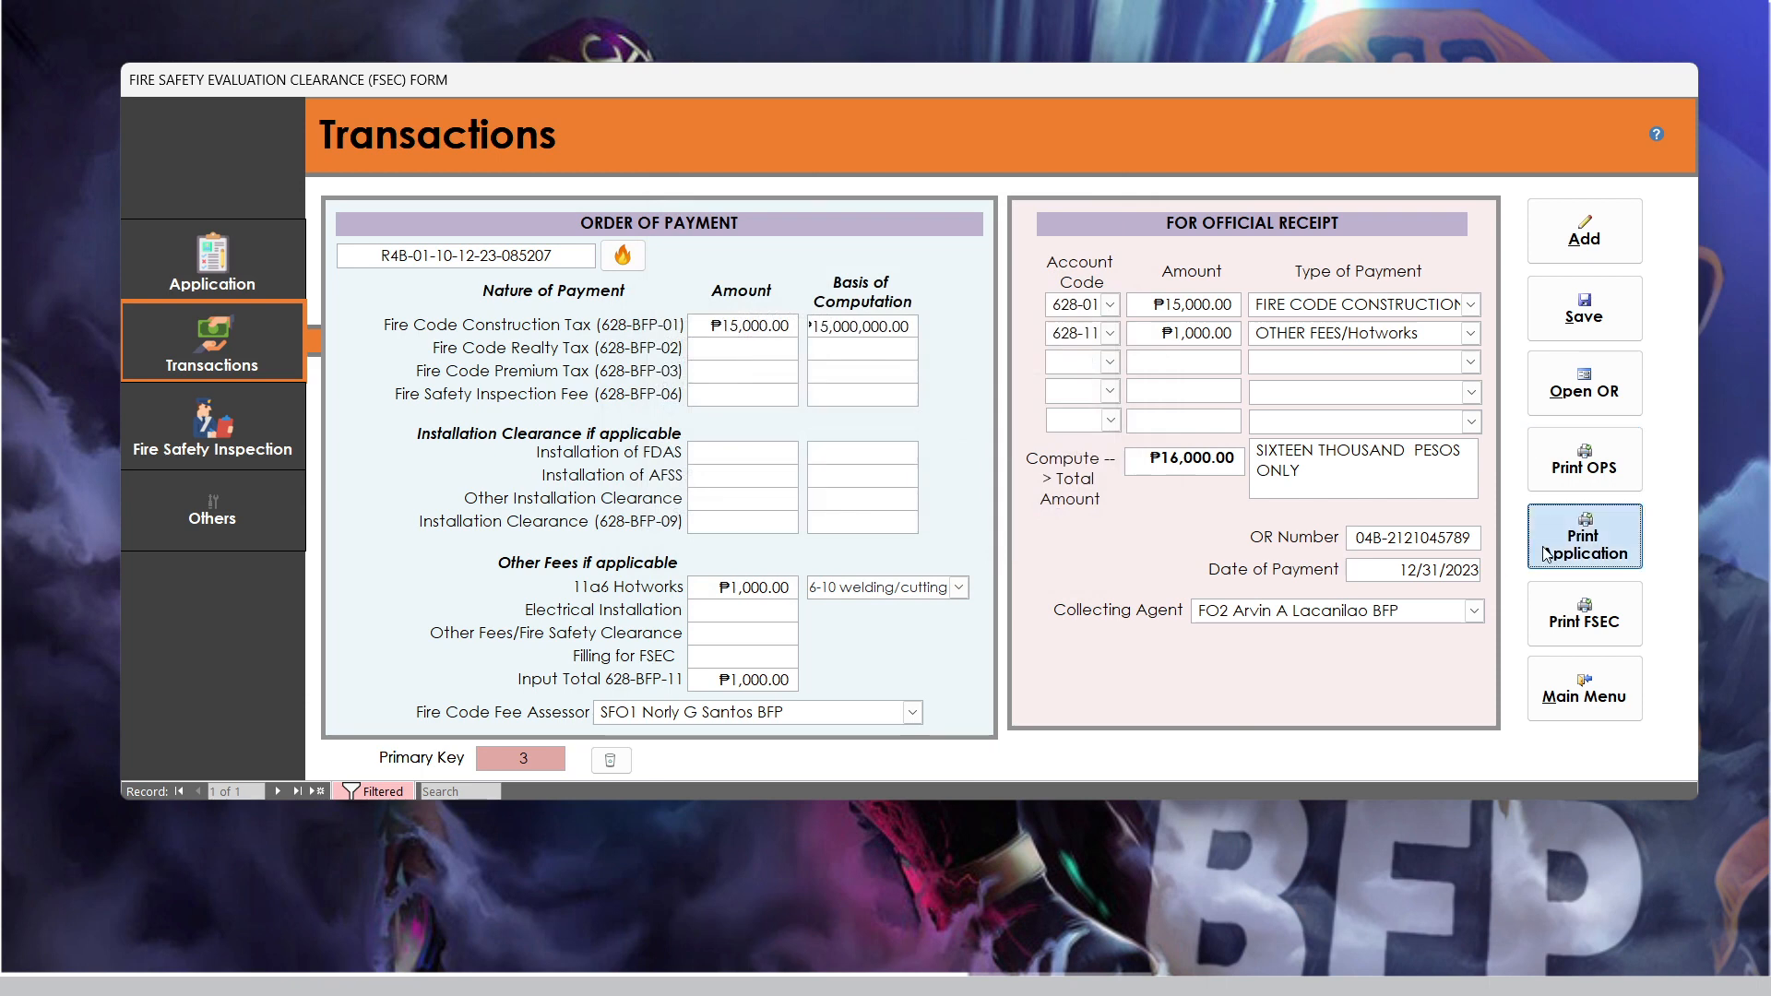
click(1085, 521)
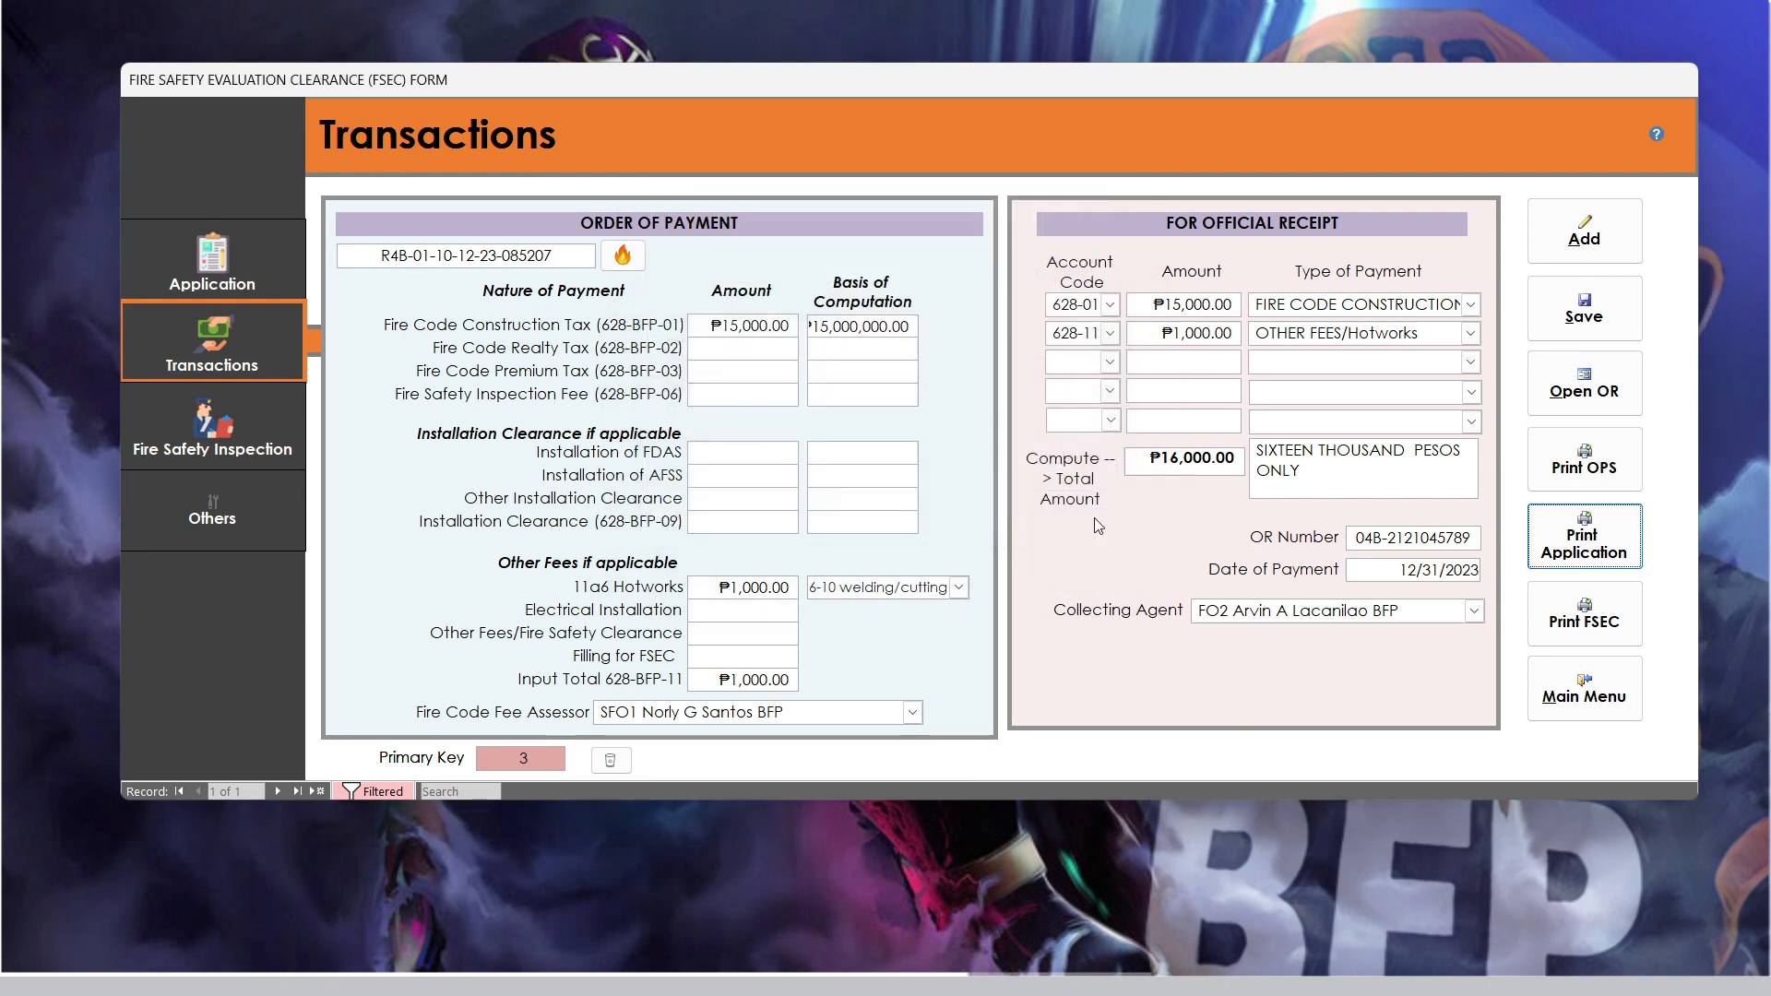
click(1600, 621)
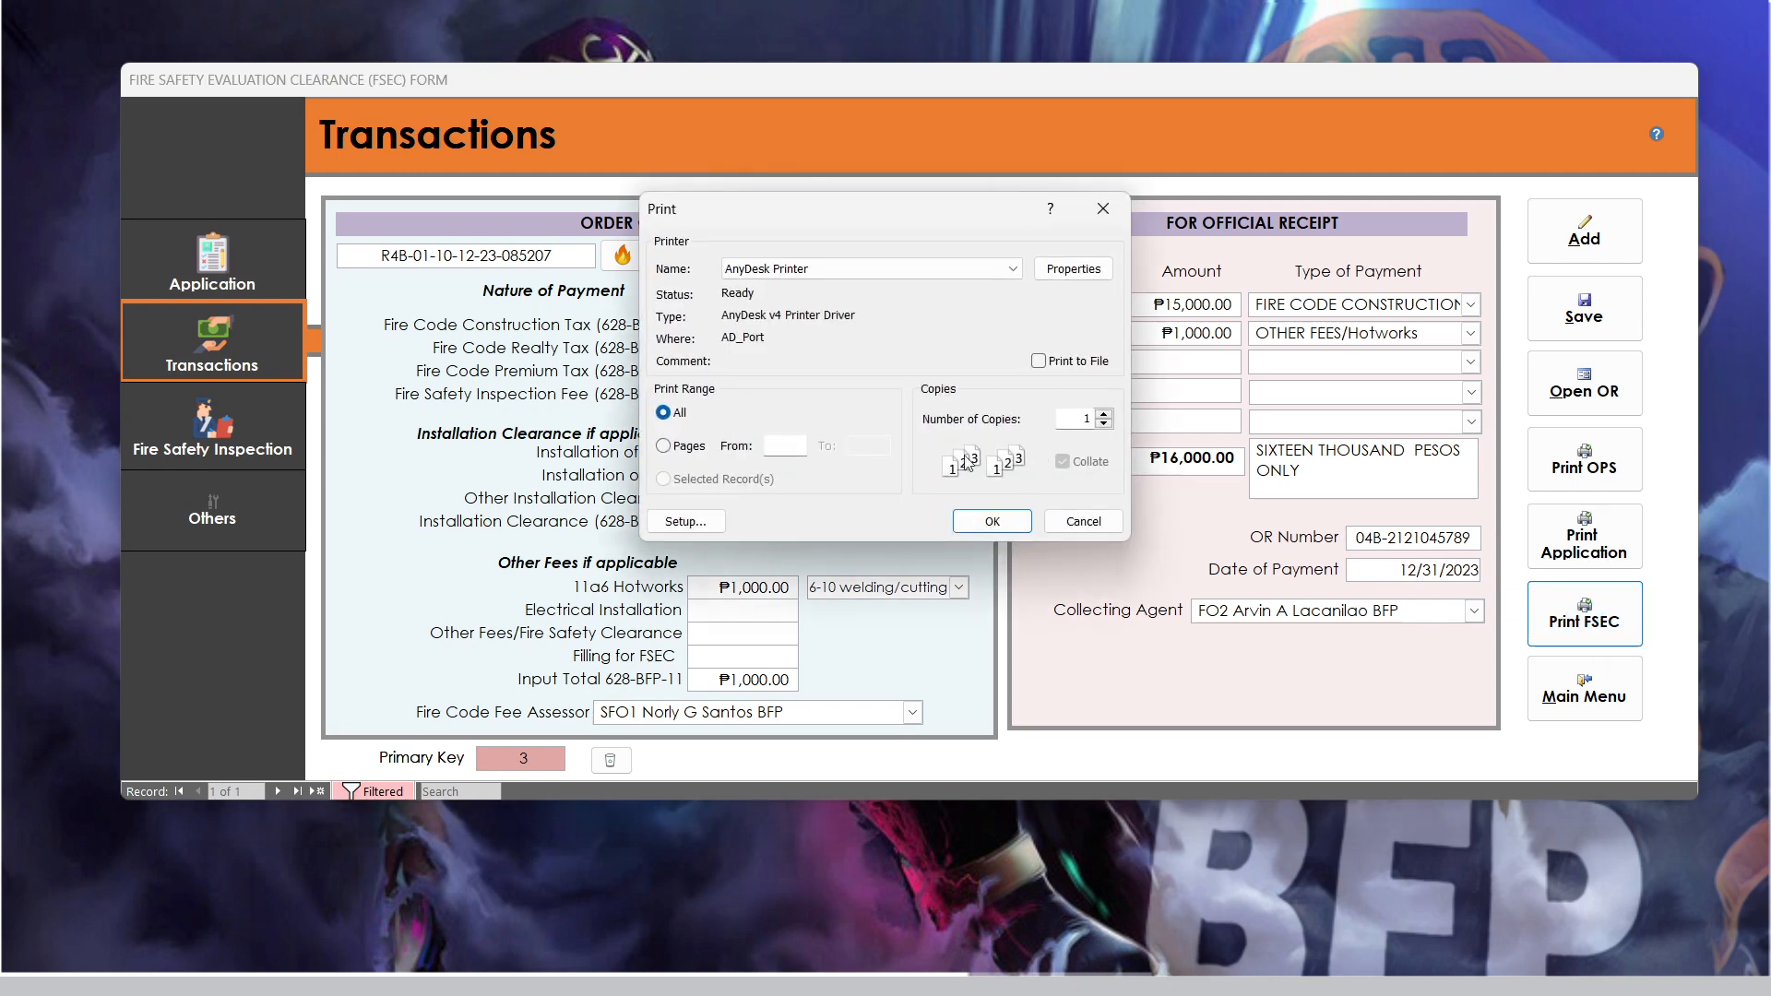
click(1055, 515)
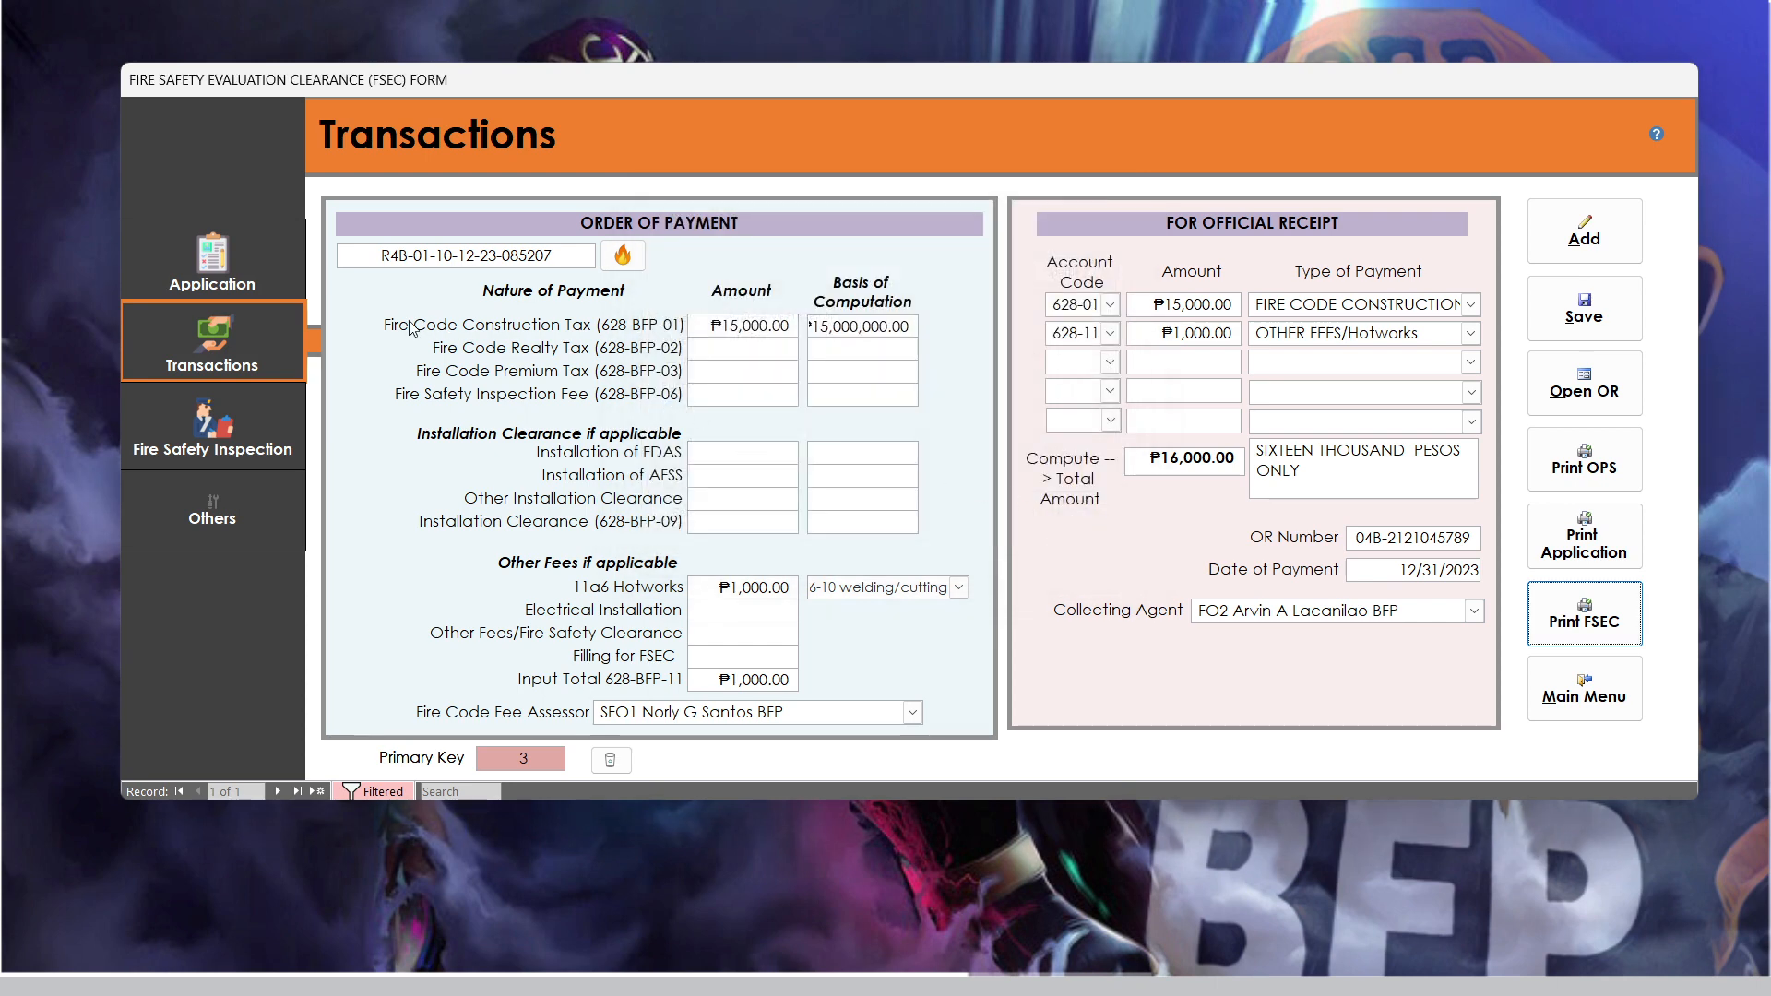
Review the inspection date and number of storeys on the Fire Safety Inspection page and save the record
click(282, 281)
click(252, 441)
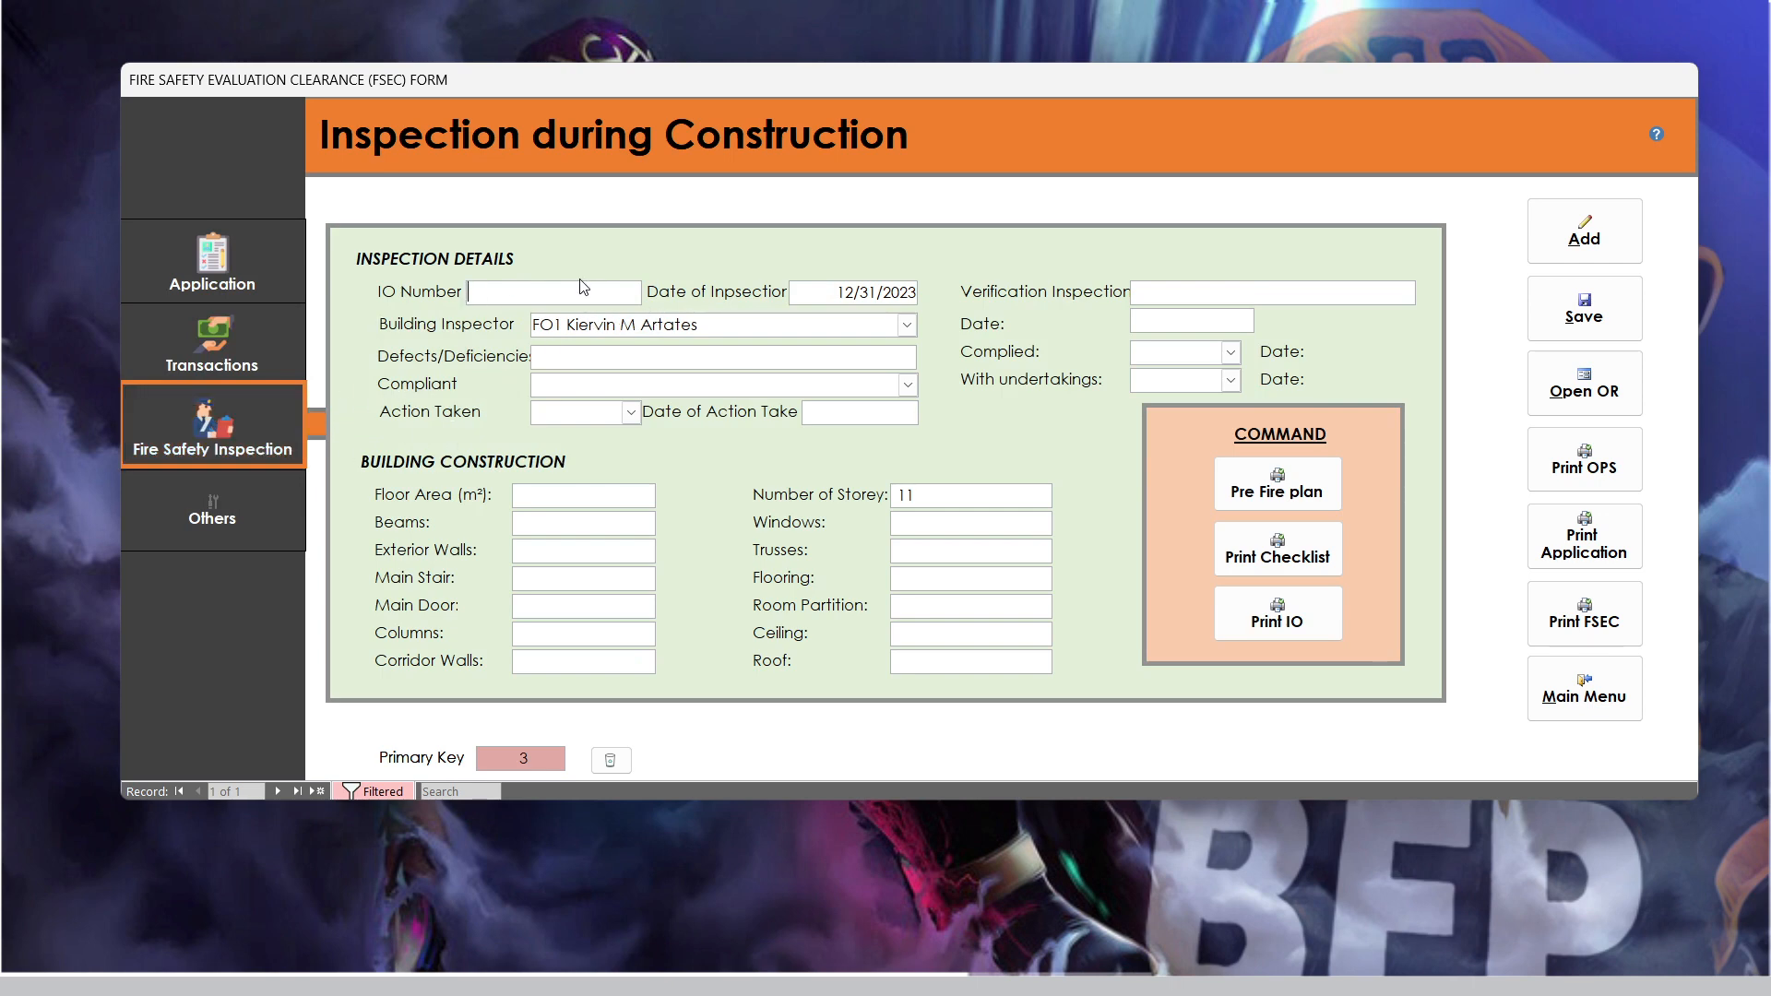
click(849, 291)
click(929, 291)
click(860, 483)
click(1584, 311)
click(999, 567)
Return to the application form and save the record again
click(212, 268)
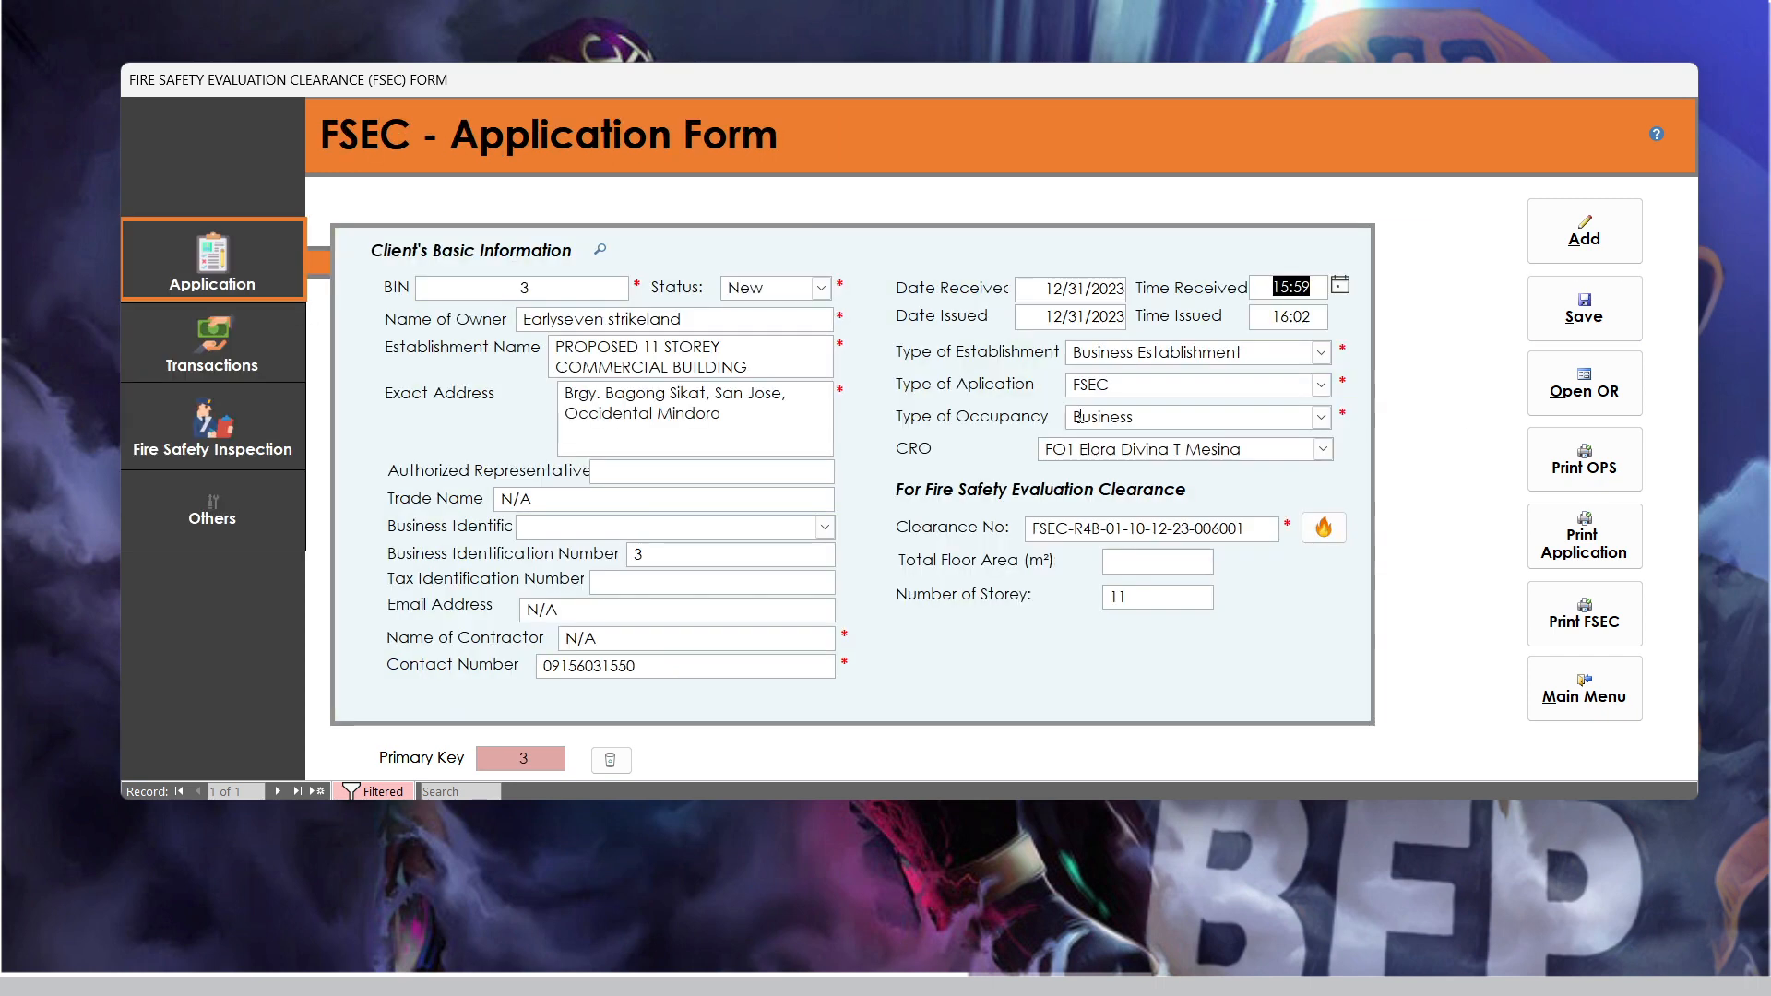
click(1584, 309)
click(978, 567)
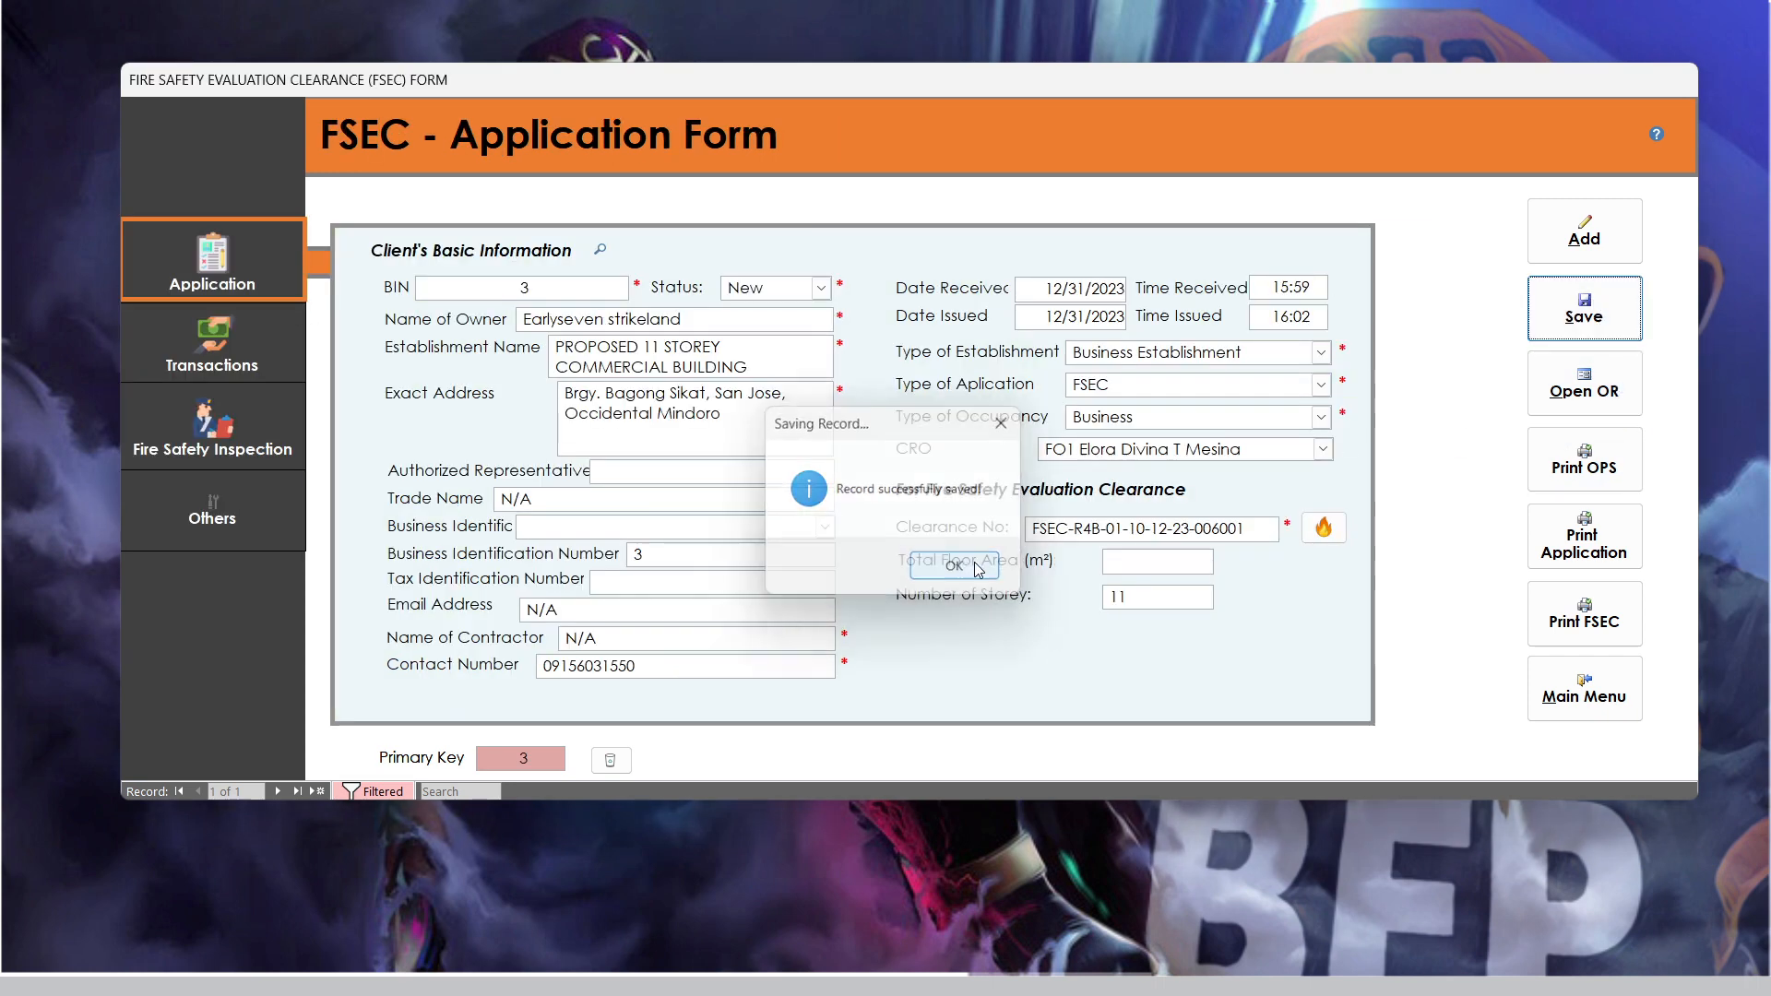